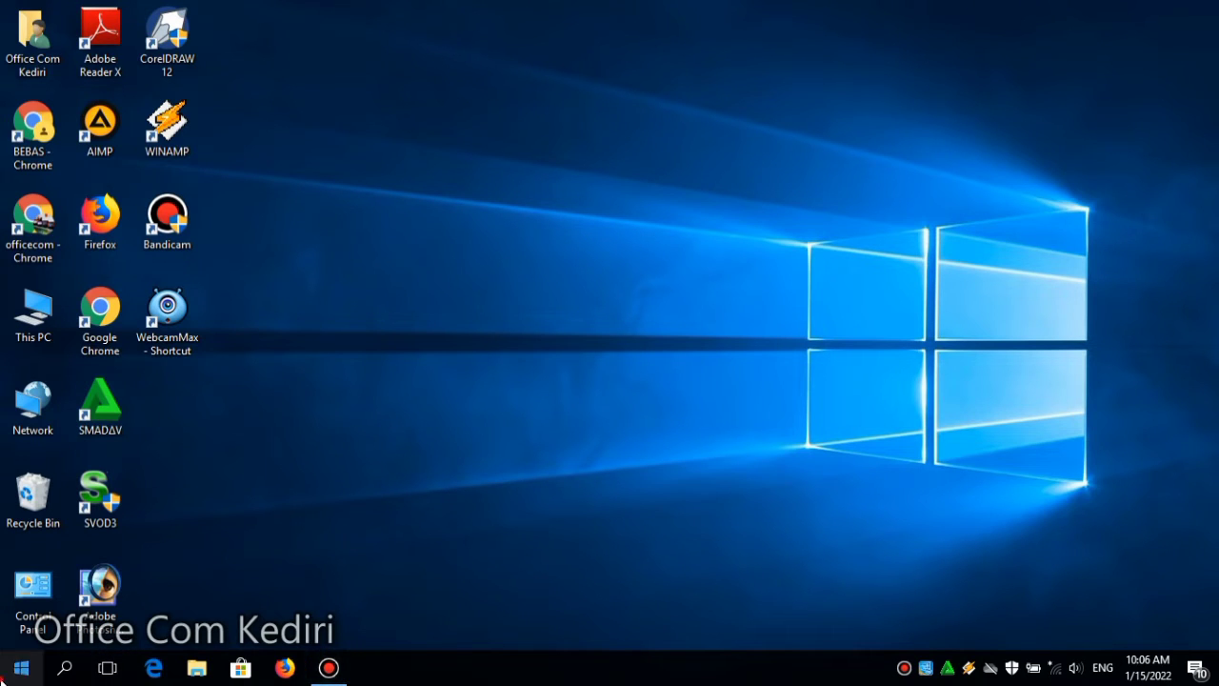
Close the Start menu, refresh the desktop from its shortcut menu, then reopen Start
{"action": "left_click", "coordinate": [21, 667]}
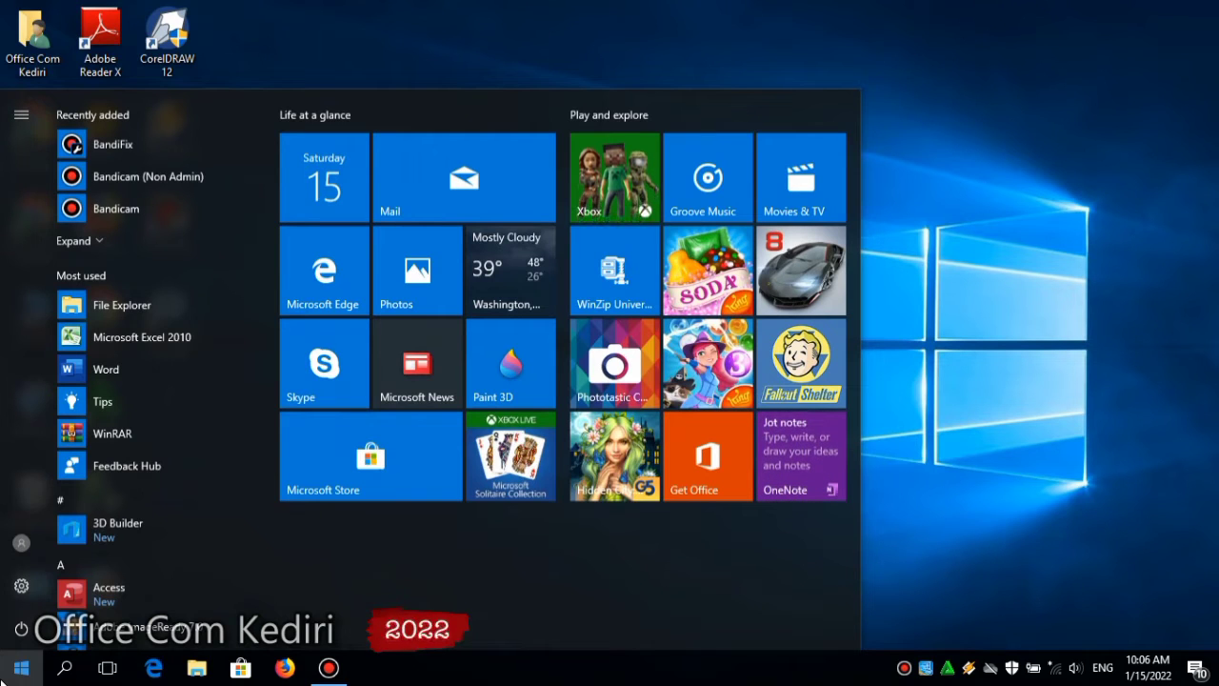
{"action": "left_click", "coordinate": [23, 669]}
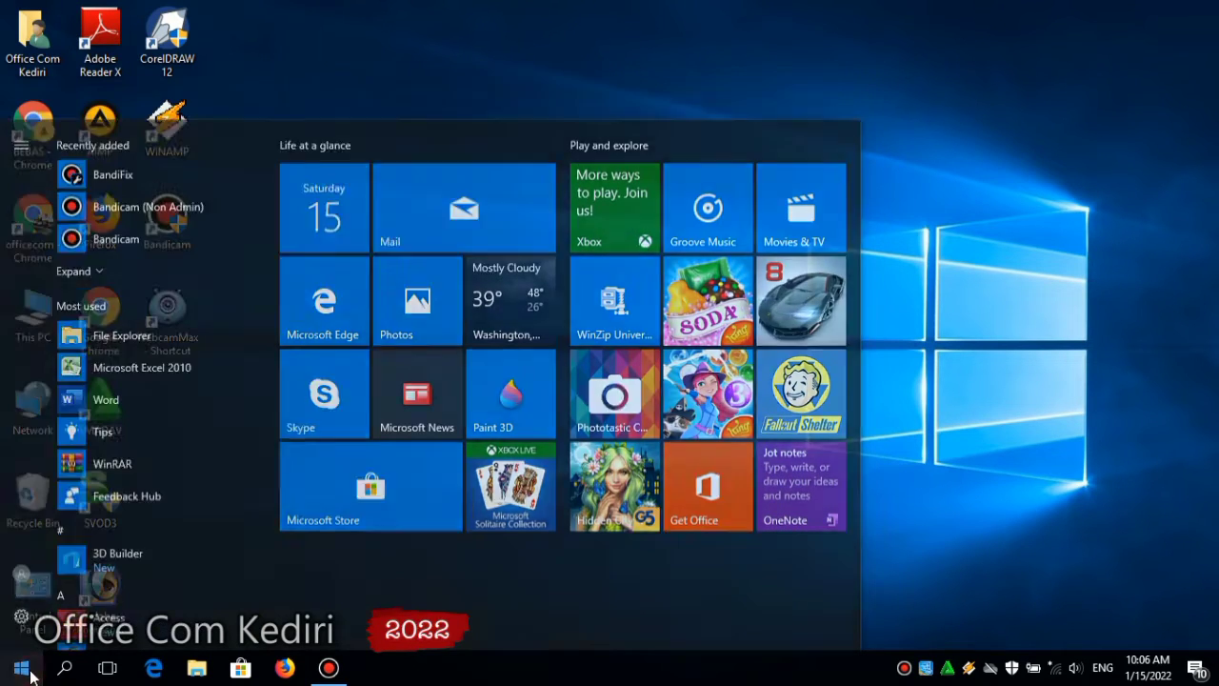
{"action": "right_click", "coordinate": [436, 261]}
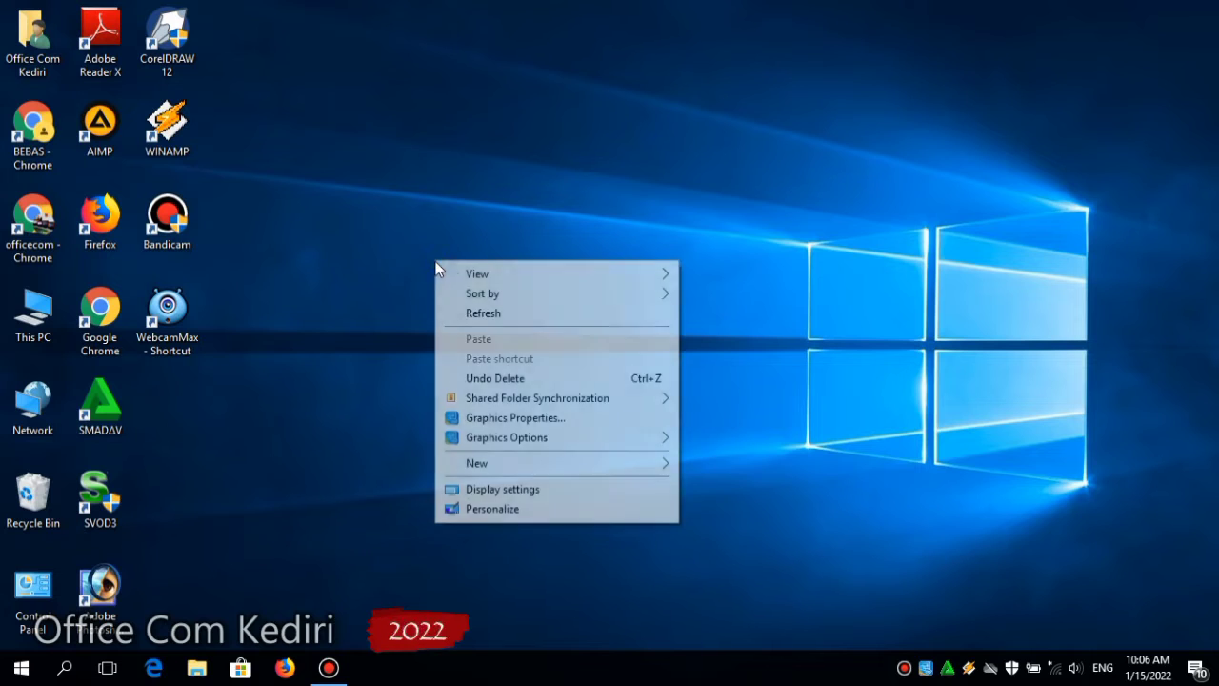
{"action": "left_click", "coordinate": [502, 316]}
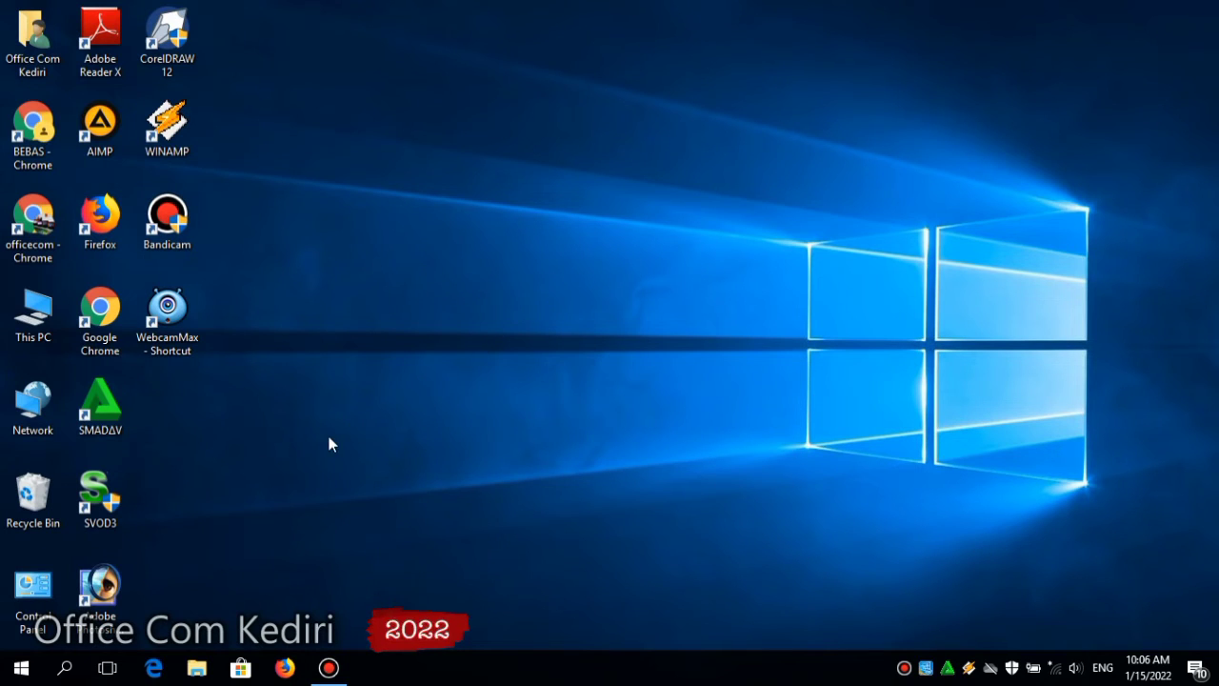
{"action": "left_click", "coordinate": [19, 672]}
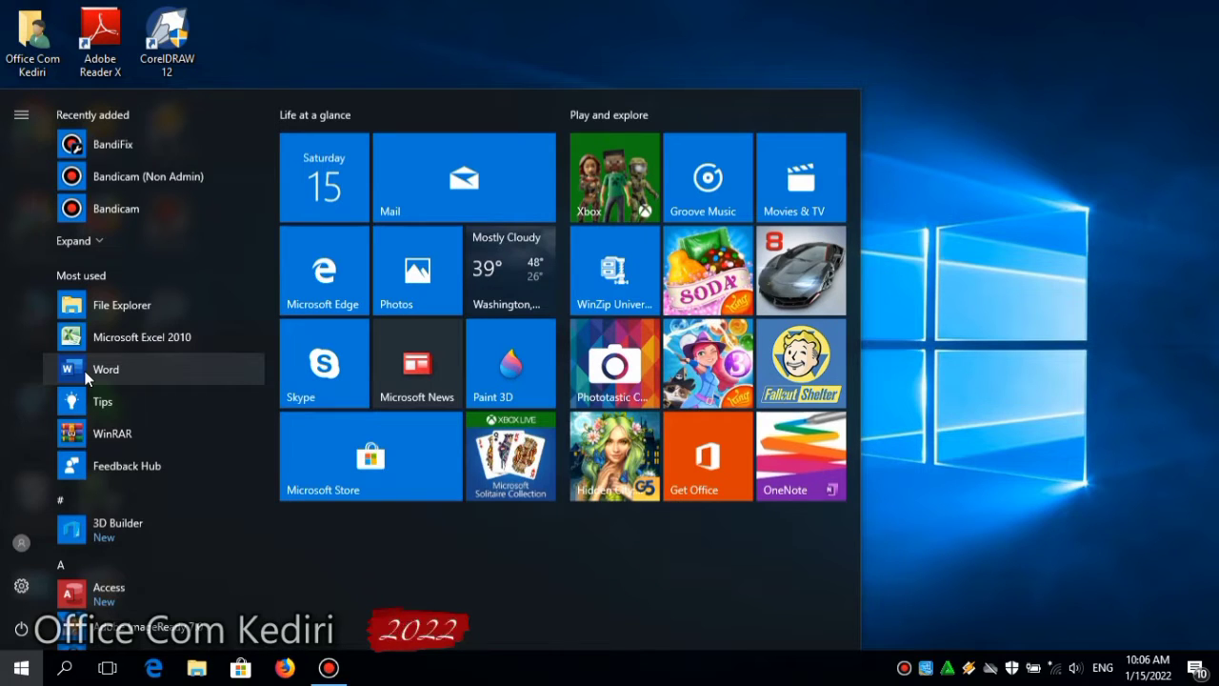
Launch Word and create Document1 from the Blank document template
{"action": "left_click", "coordinate": [86, 378]}
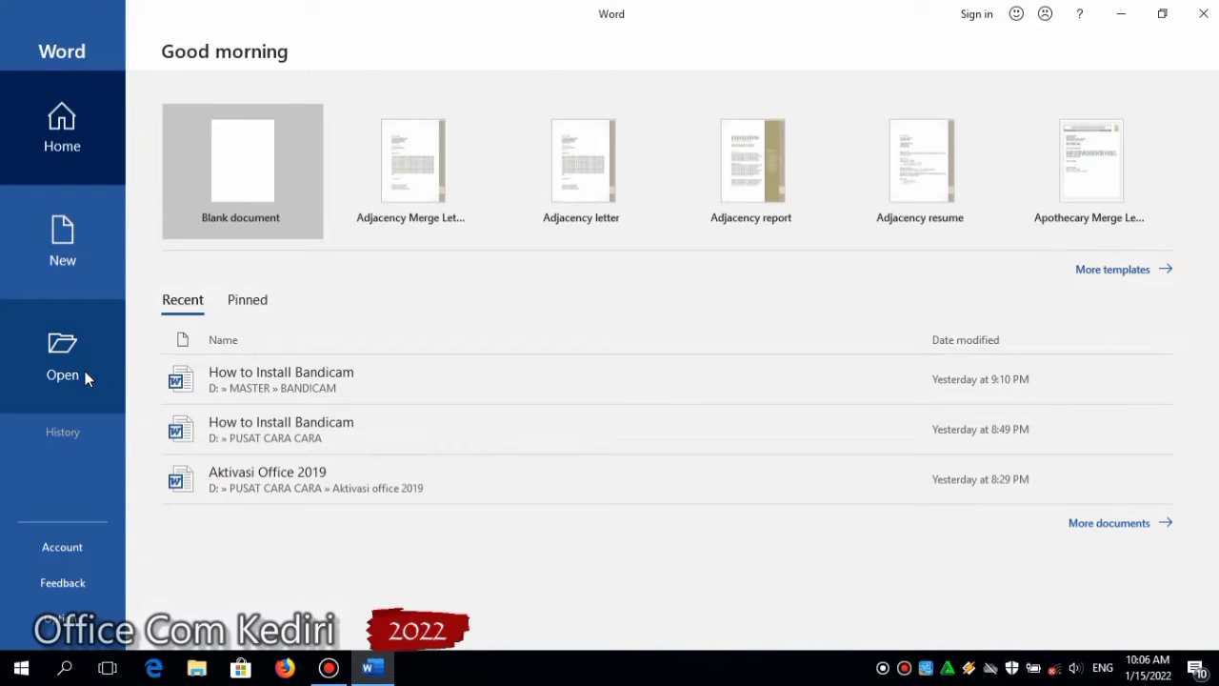
{"action": "left_click", "coordinate": [65, 246]}
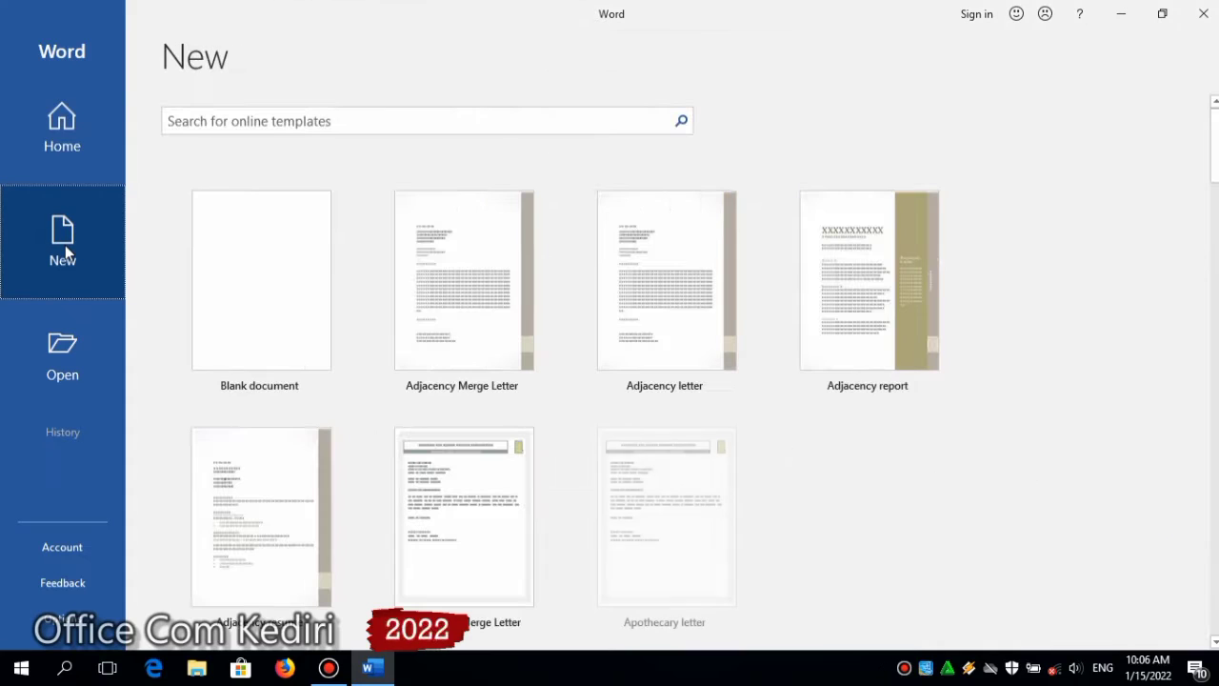
{"action": "left_click", "coordinate": [278, 268]}
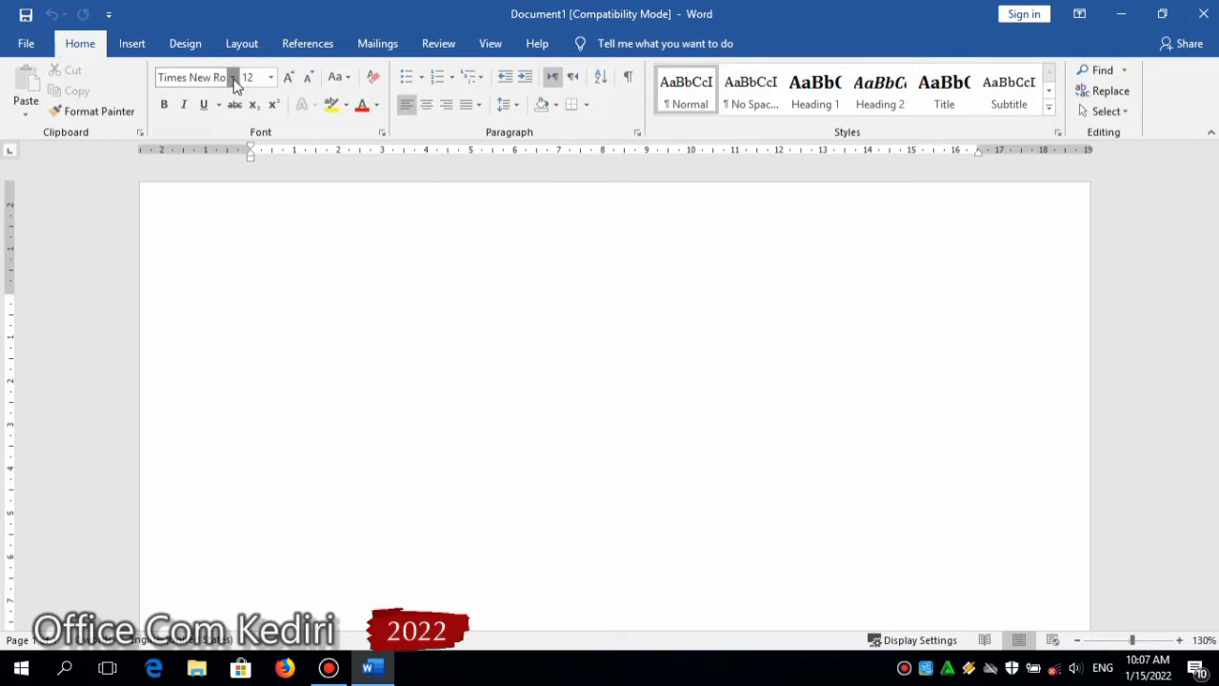
{"action": "left_click", "coordinate": [234, 80]}
{"action": "left_click", "coordinate": [233, 80]}
{"action": "key", "text": "Escape"}
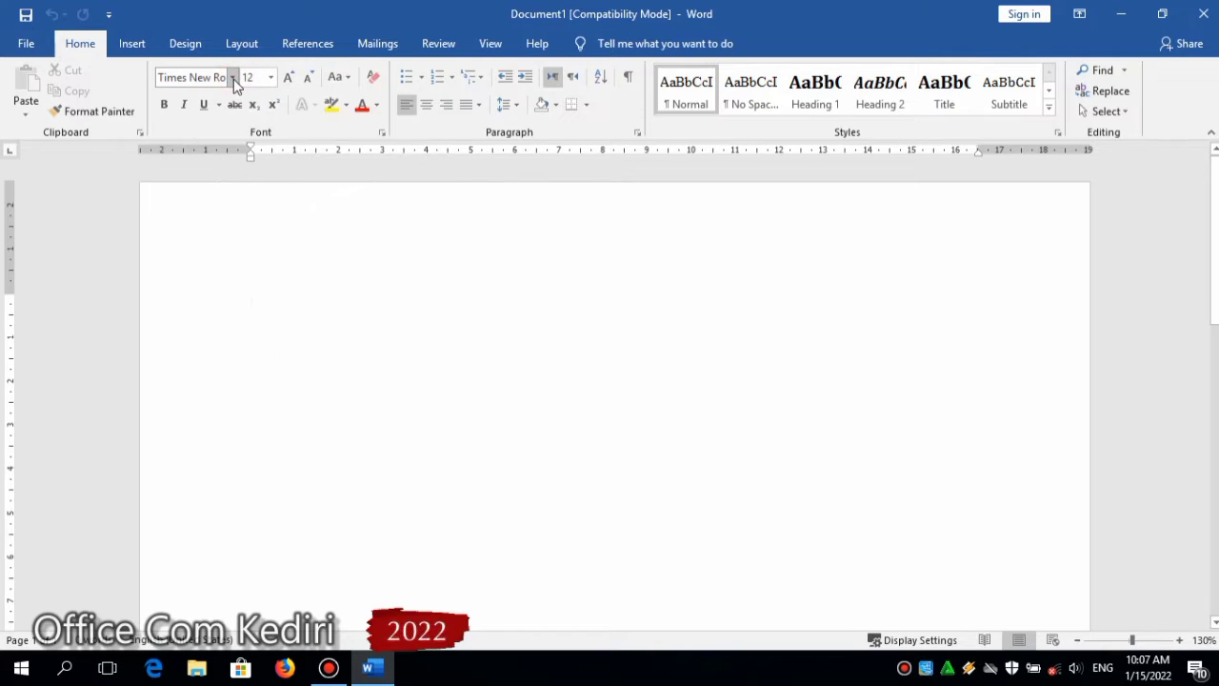
{"action": "left_click", "coordinate": [233, 80]}
{"action": "key", "text": "Escape"}
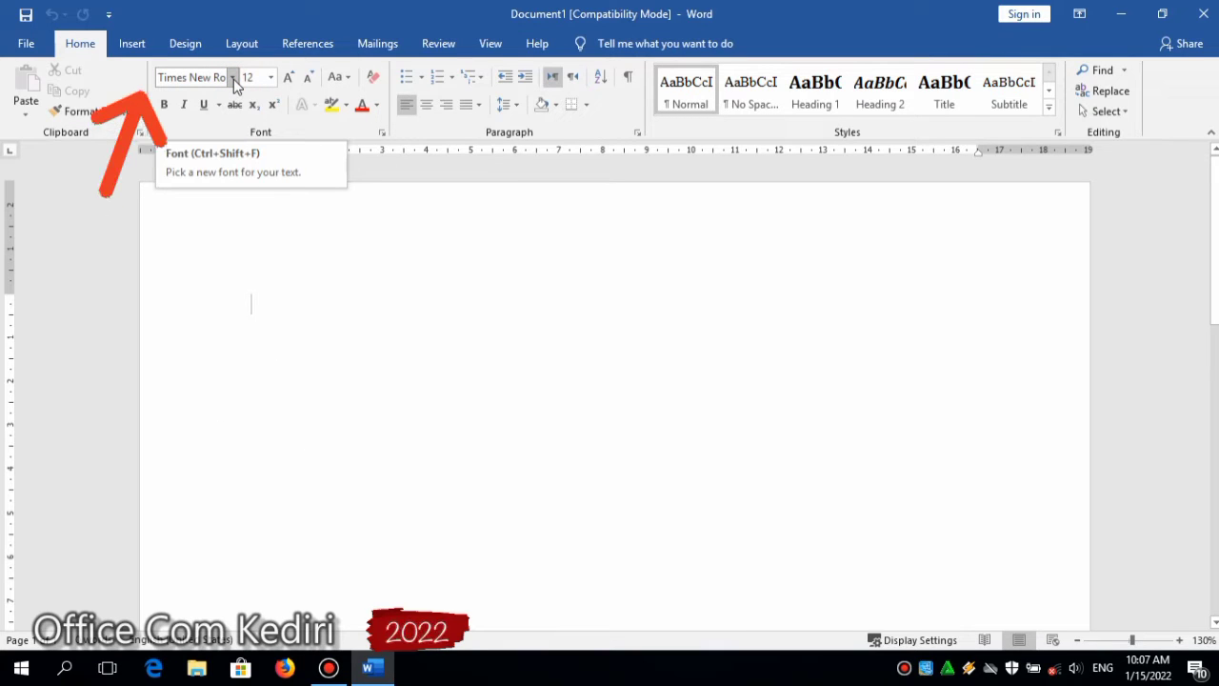
{"action": "left_click", "coordinate": [234, 80]}
{"action": "left_click", "coordinate": [233, 80]}
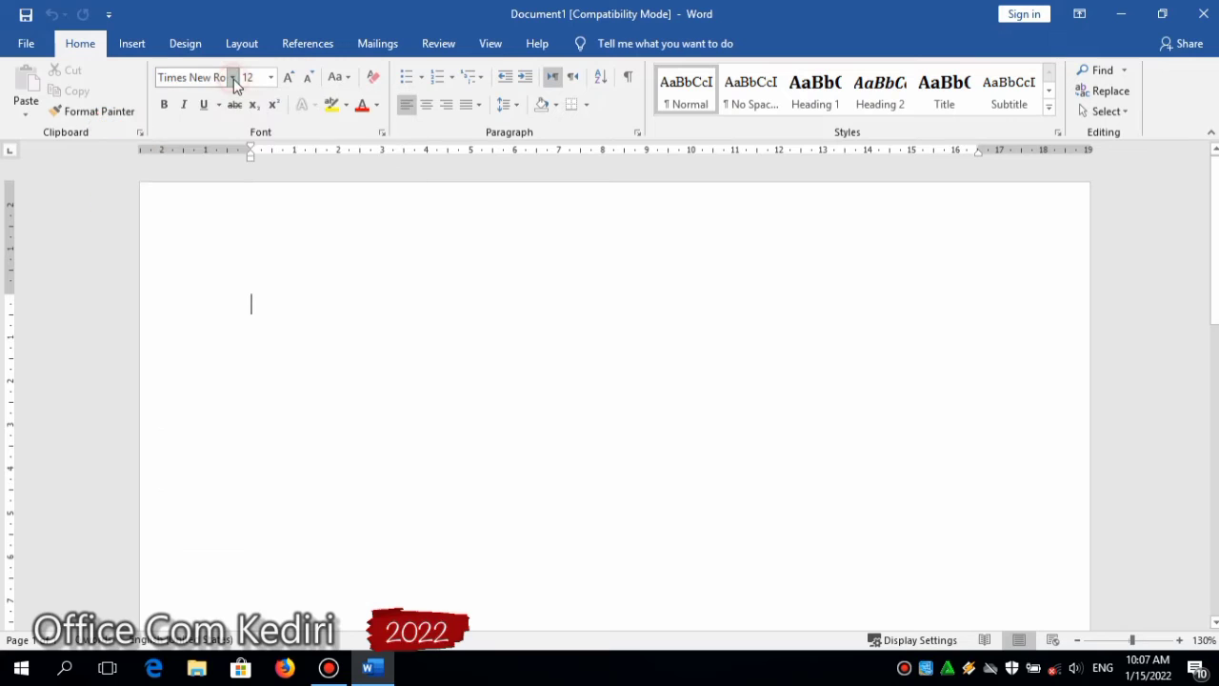
{"action": "left_click", "coordinate": [271, 78]}
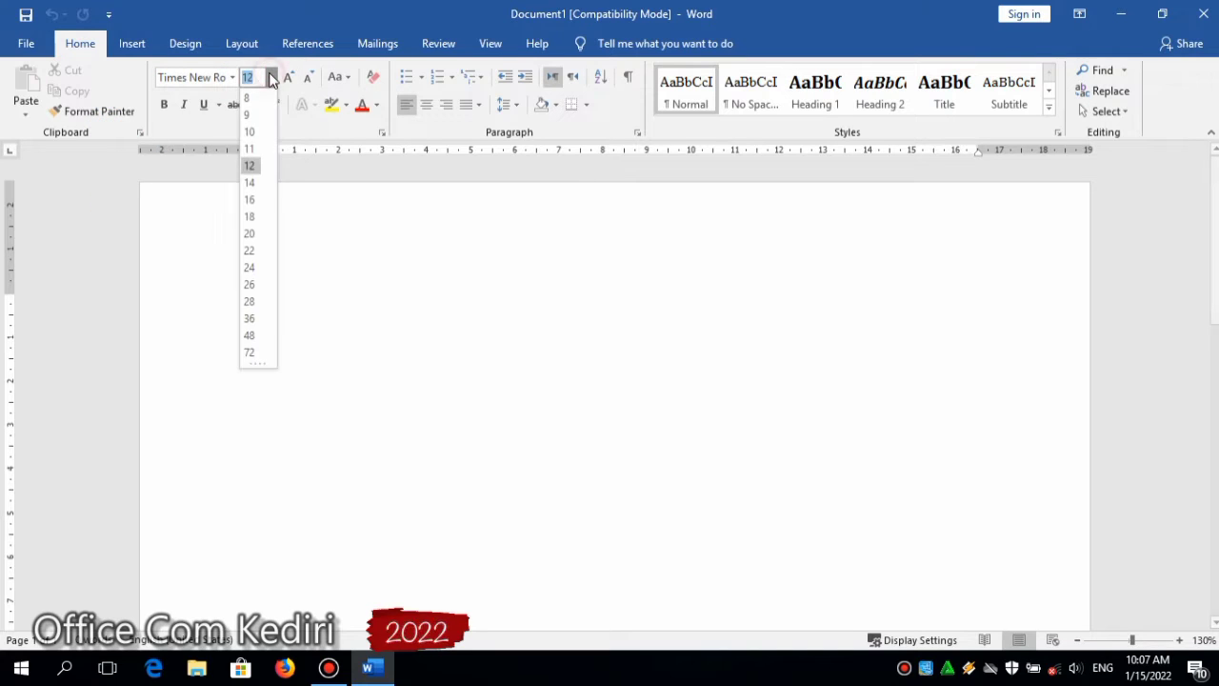
{"action": "left_click", "coordinate": [271, 77]}
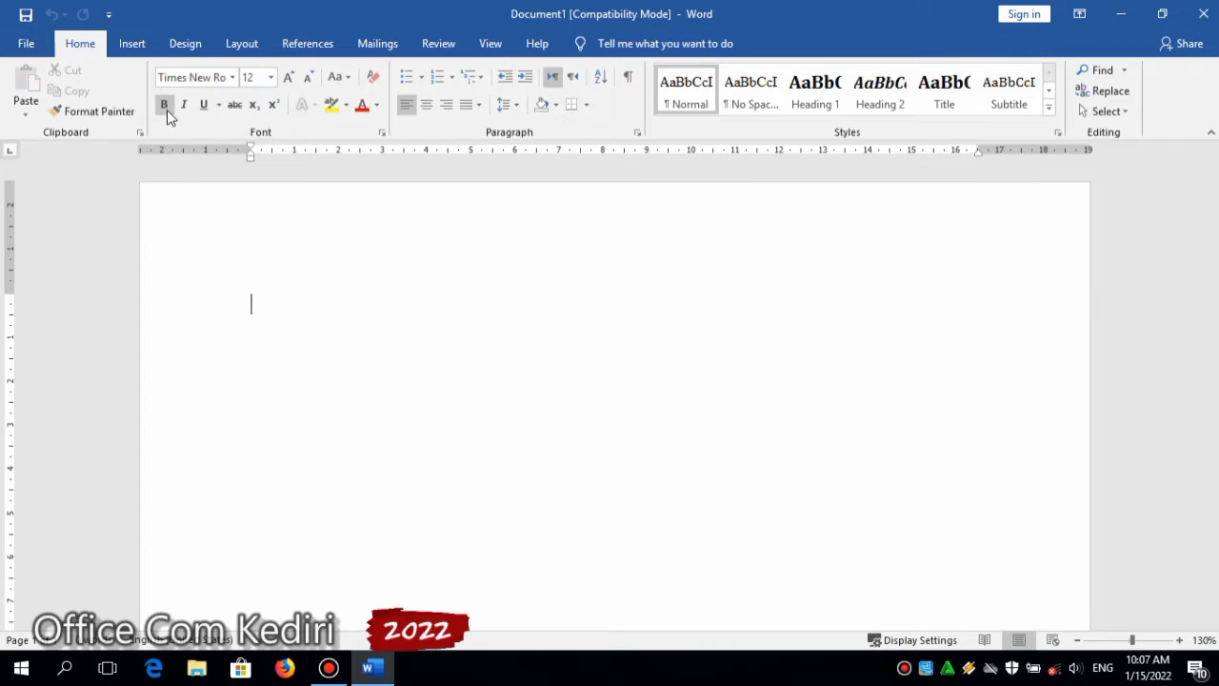
{"action": "left_click", "coordinate": [232, 80]}
{"action": "left_click", "coordinate": [235, 84]}
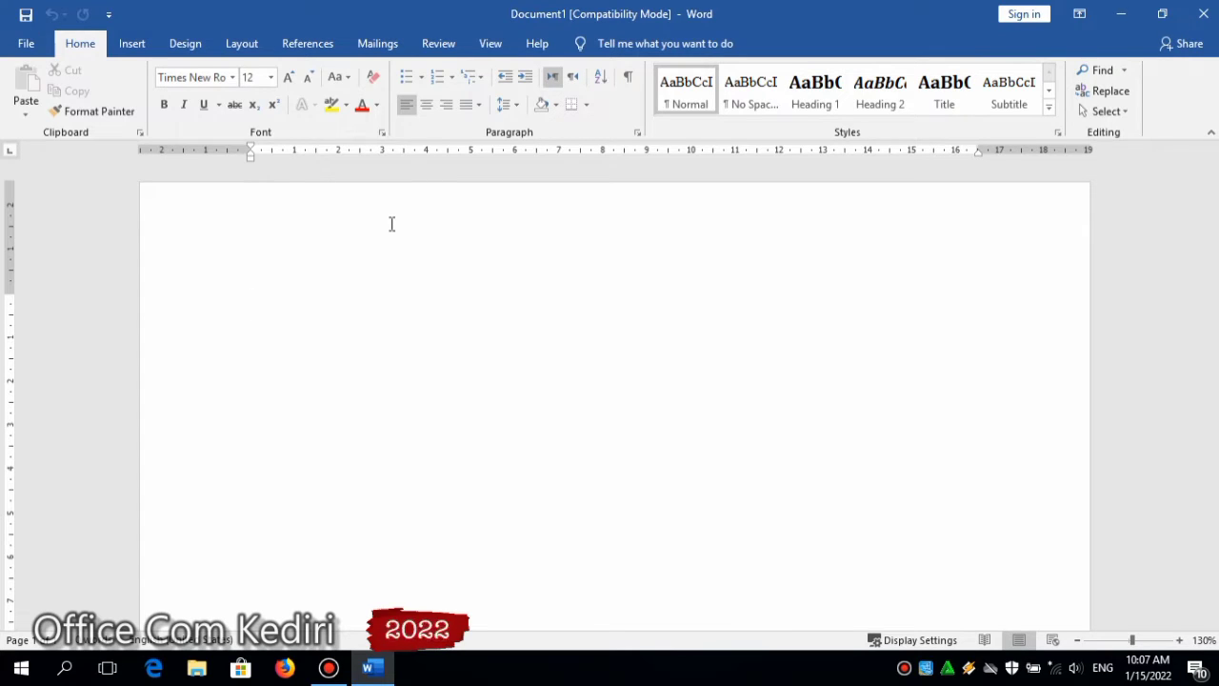
Set the font size to 72 pt at the start of the blank page
{"action": "left_click", "coordinate": [253, 312]}
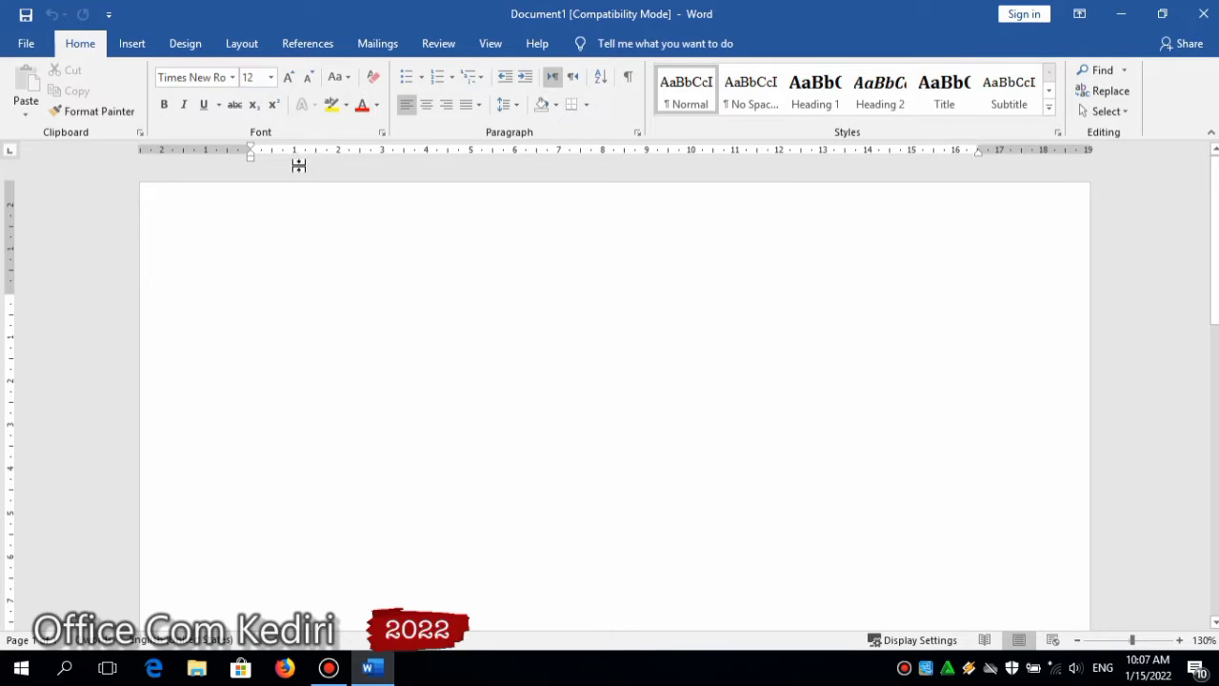
{"action": "left_click", "coordinate": [272, 84]}
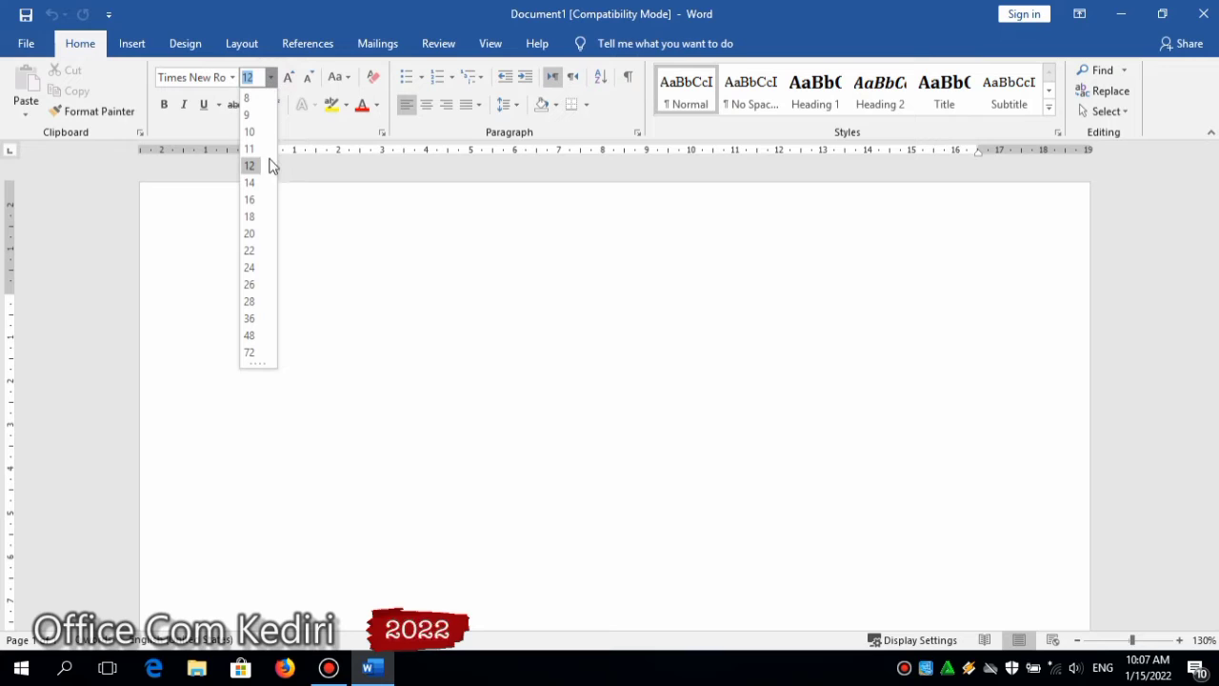
{"action": "left_click", "coordinate": [250, 354]}
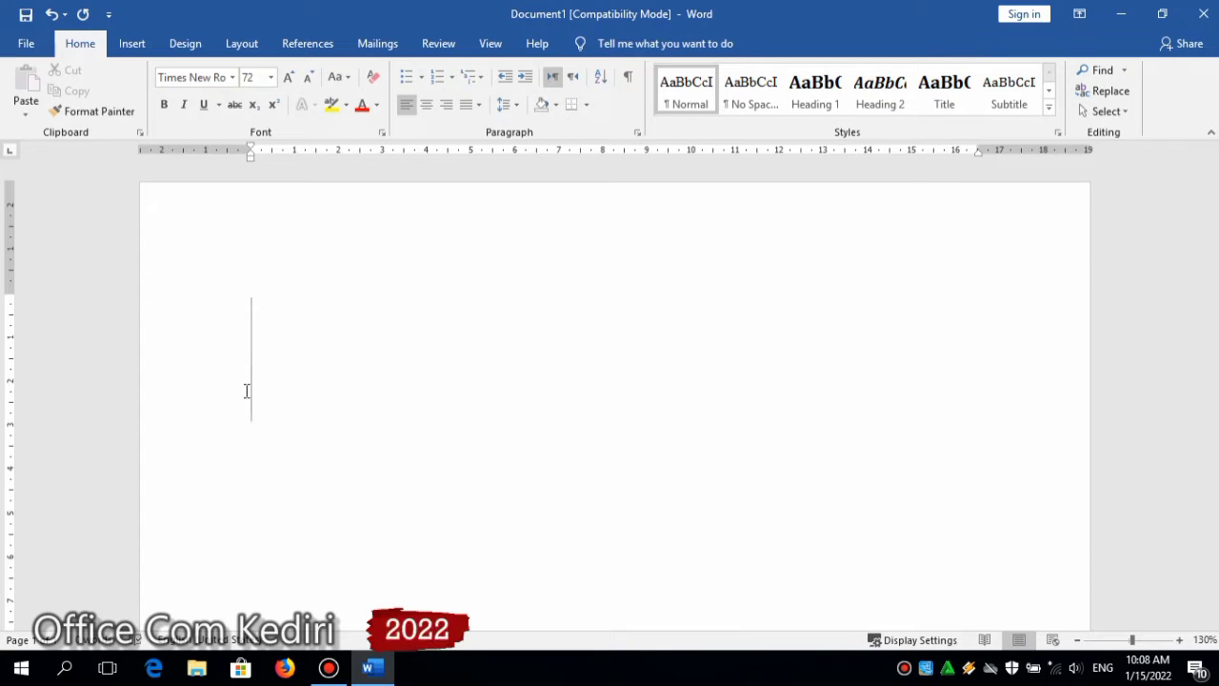
Type 'O2' with a capital O, then select and deselect the 2
{"action": "type", "text": "o"}
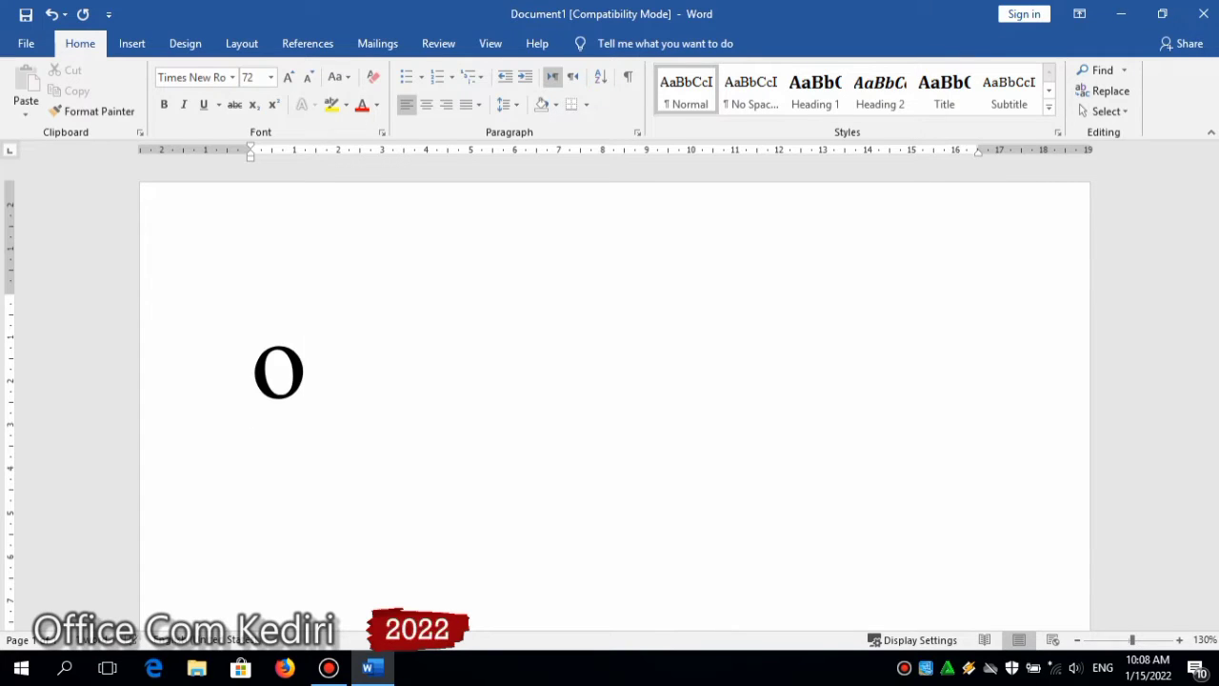
{"action": "type", "text": "2"}
{"action": "key", "text": "shift+F3"}
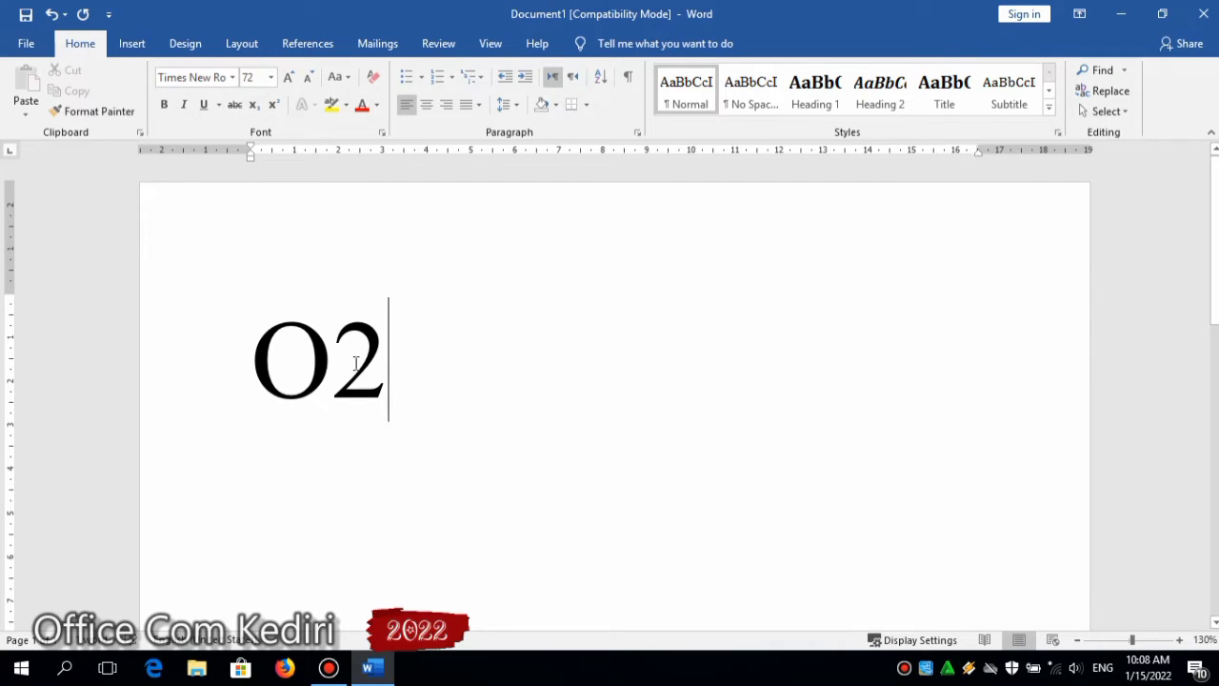
{"action": "left_click_drag", "start_coordinate": [356, 362], "coordinate": [390, 366]}
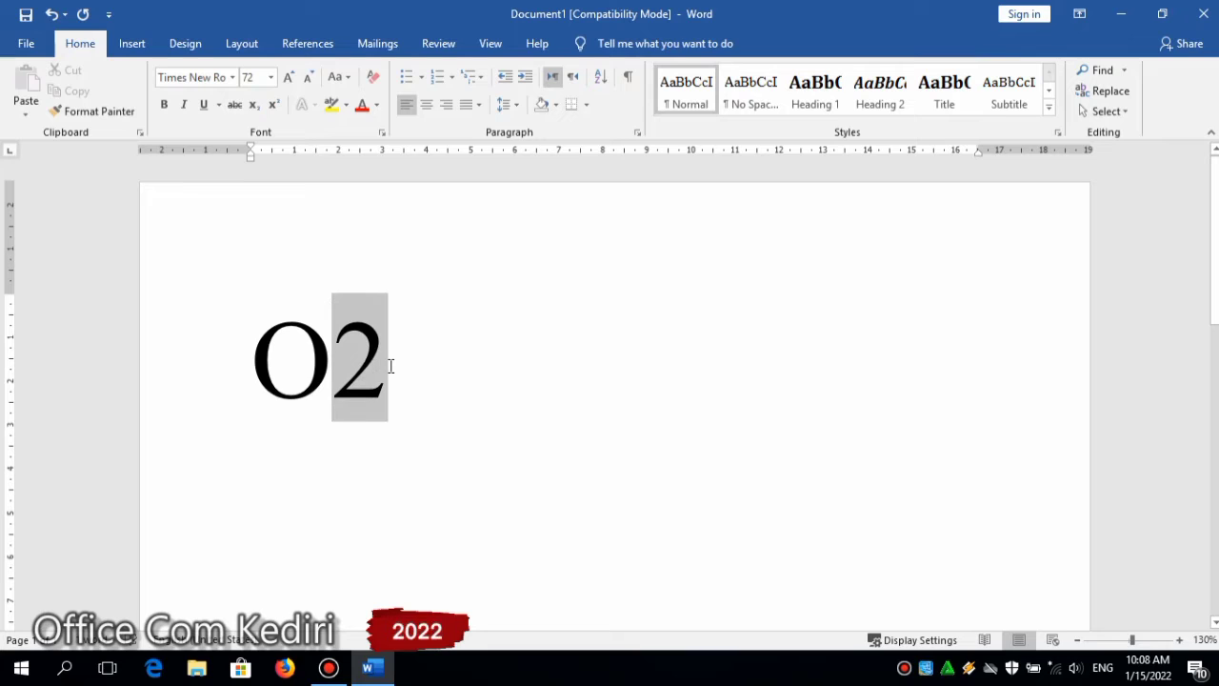
{"action": "left_click", "coordinate": [338, 374]}
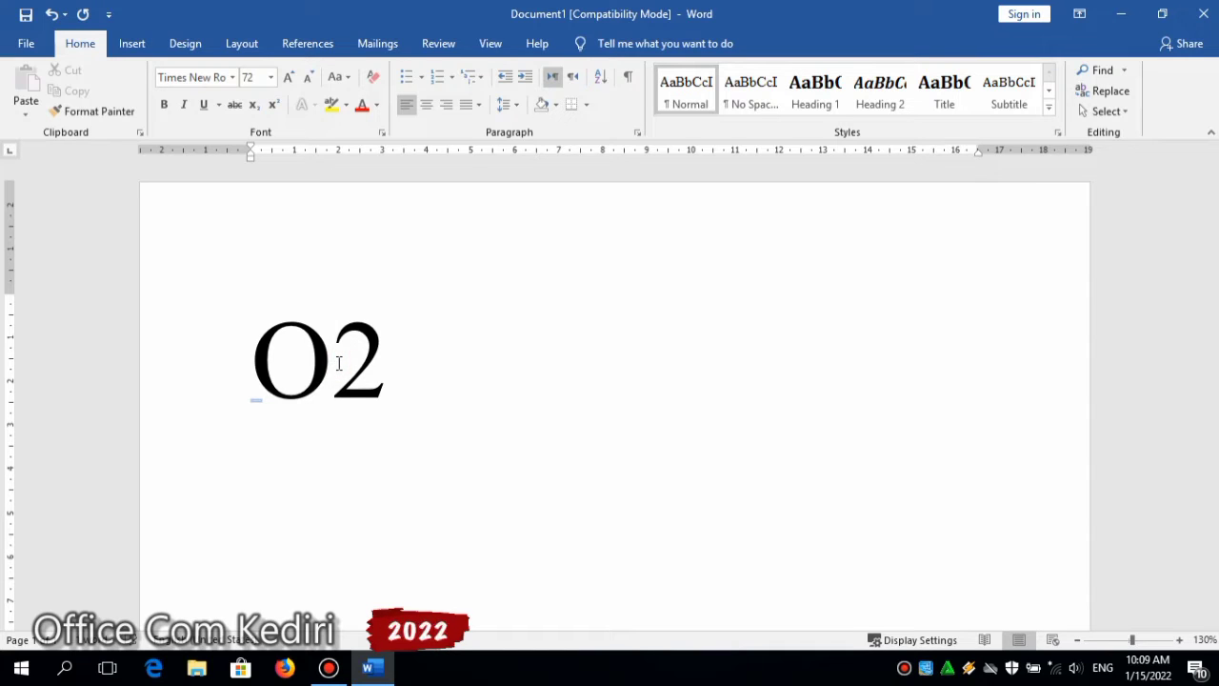
Select the 2 in O2, zoom to 180%, then restore the window and move it right
{"action": "left_click", "coordinate": [339, 363]}
{"action": "left_click_drag", "start_coordinate": [353, 365], "coordinate": [377, 369]}
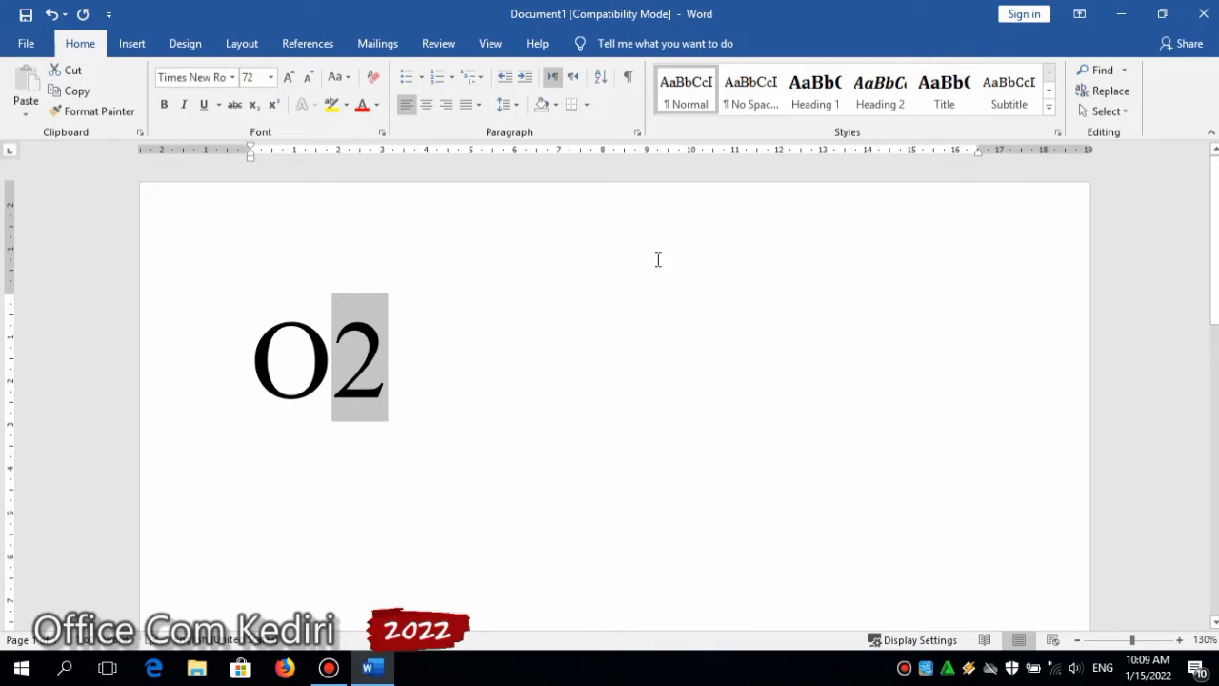
{"action": "left_click", "coordinate": [1179, 640]}
{"action": "left_click", "coordinate": [1179, 640]}
{"action": "left_click", "coordinate": [1179, 640]}
{"action": "left_click", "coordinate": [1180, 640]}
{"action": "left_click", "coordinate": [1179, 640]}
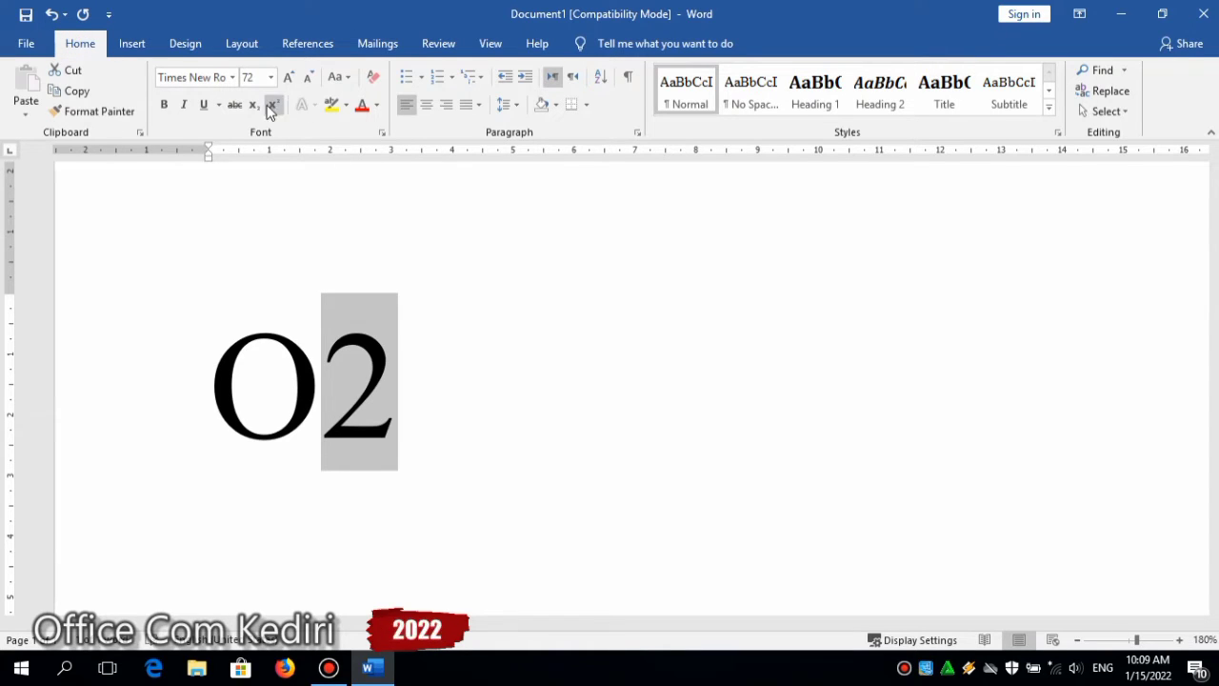
{"action": "double_click", "coordinate": [295, 17]}
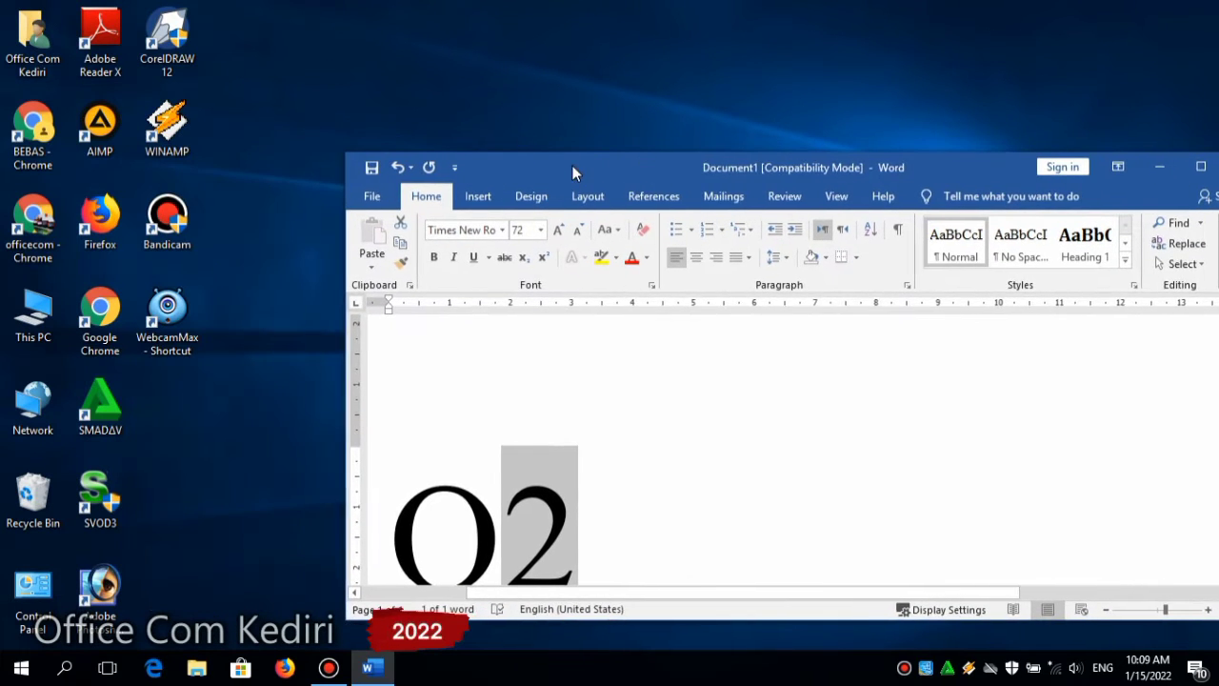
{"action": "left_click_drag", "start_coordinate": [367, 155], "coordinate": [704, 167]}
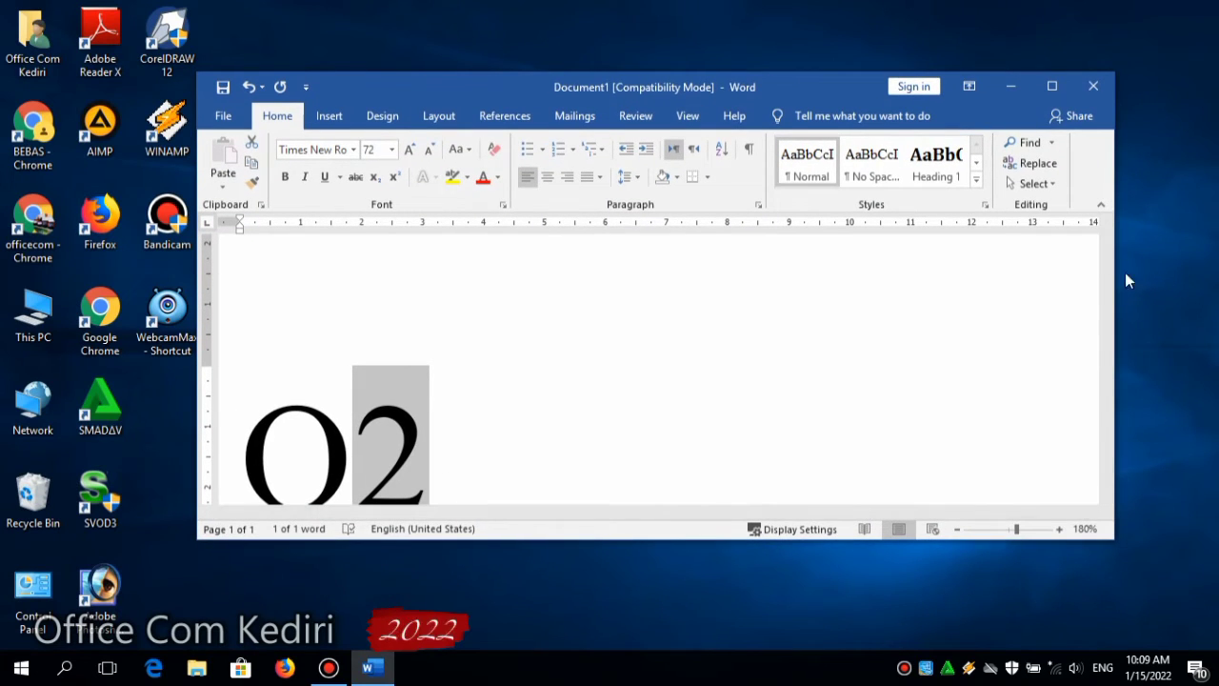
Move the window further right, subscript the 2 in O2, then turn subscript off
{"action": "mouse_move", "coordinate": [1107, 269]}
{"action": "left_mouse_down"}
{"action": "mouse_move", "coordinate": [1107, 291]}
{"action": "mouse_move", "coordinate": [1107, 279]}
{"action": "left_mouse_up"}
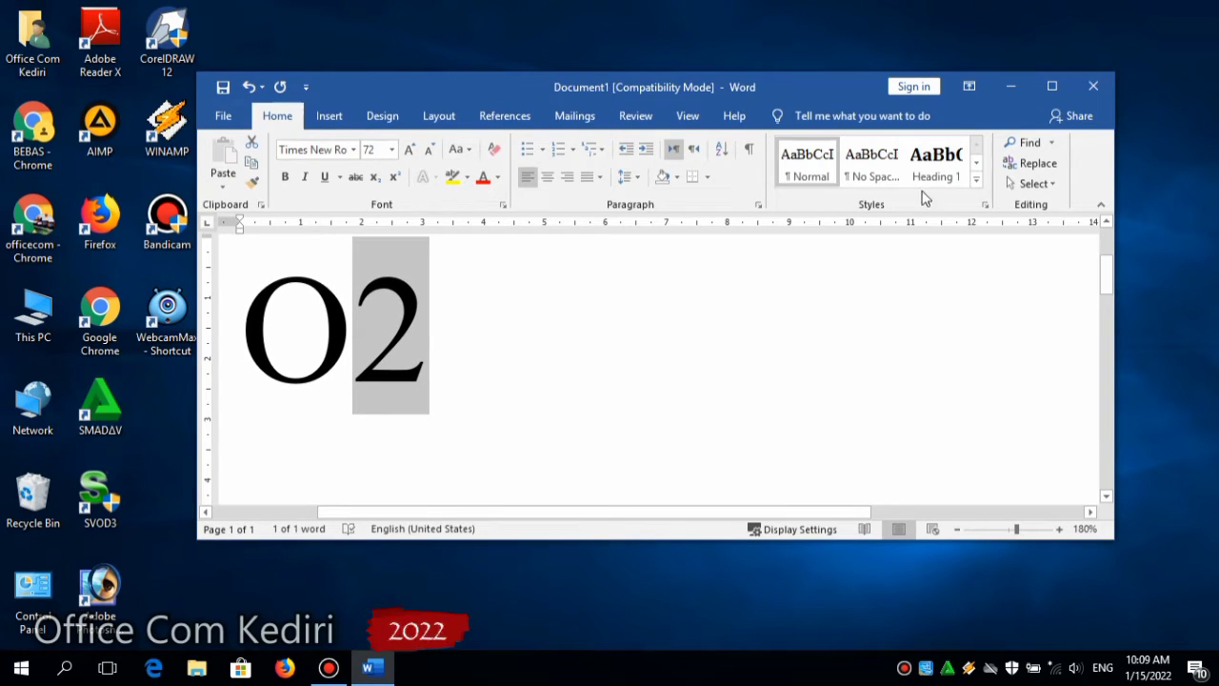
{"action": "left_click_drag", "start_coordinate": [818, 94], "coordinate": [1049, 163]}
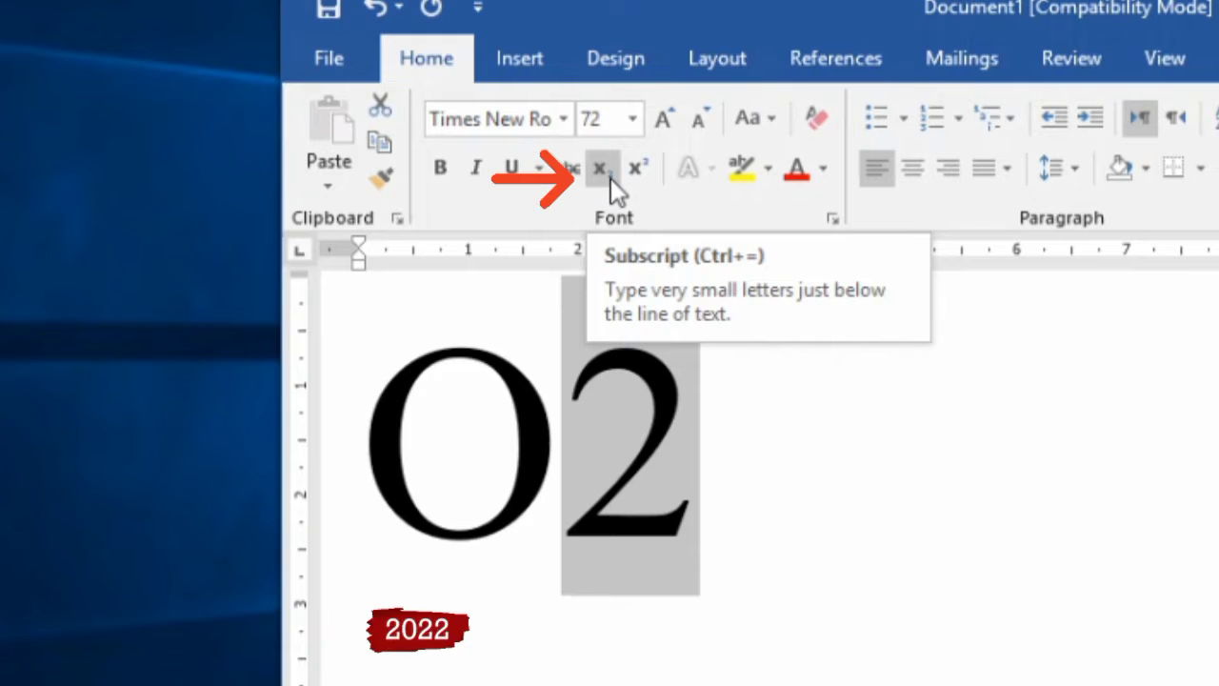
{"action": "left_click", "coordinate": [611, 178]}
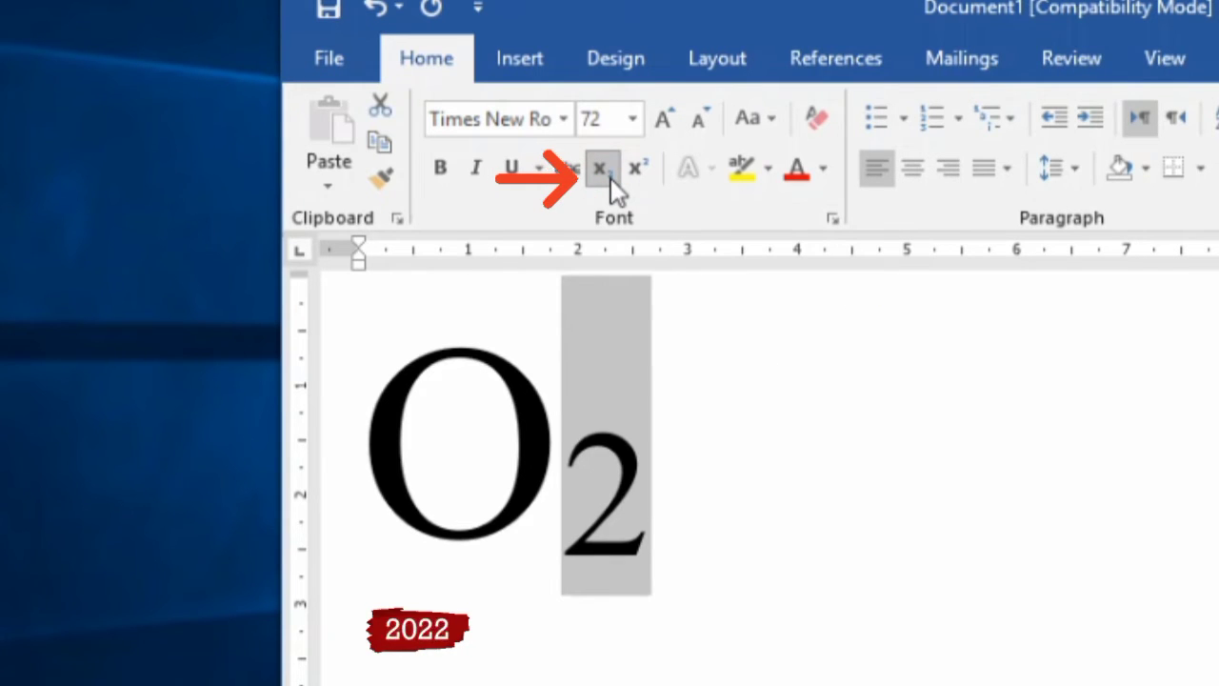
{"action": "left_click", "coordinate": [657, 435]}
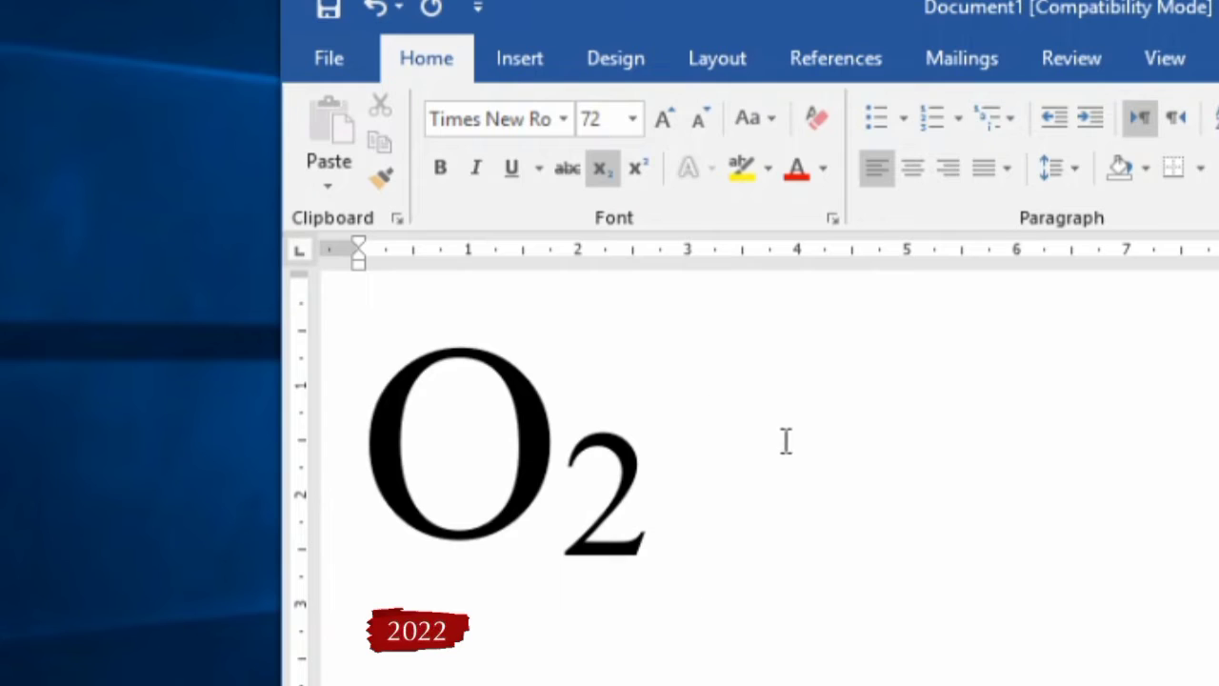
{"action": "left_click", "coordinate": [601, 170]}
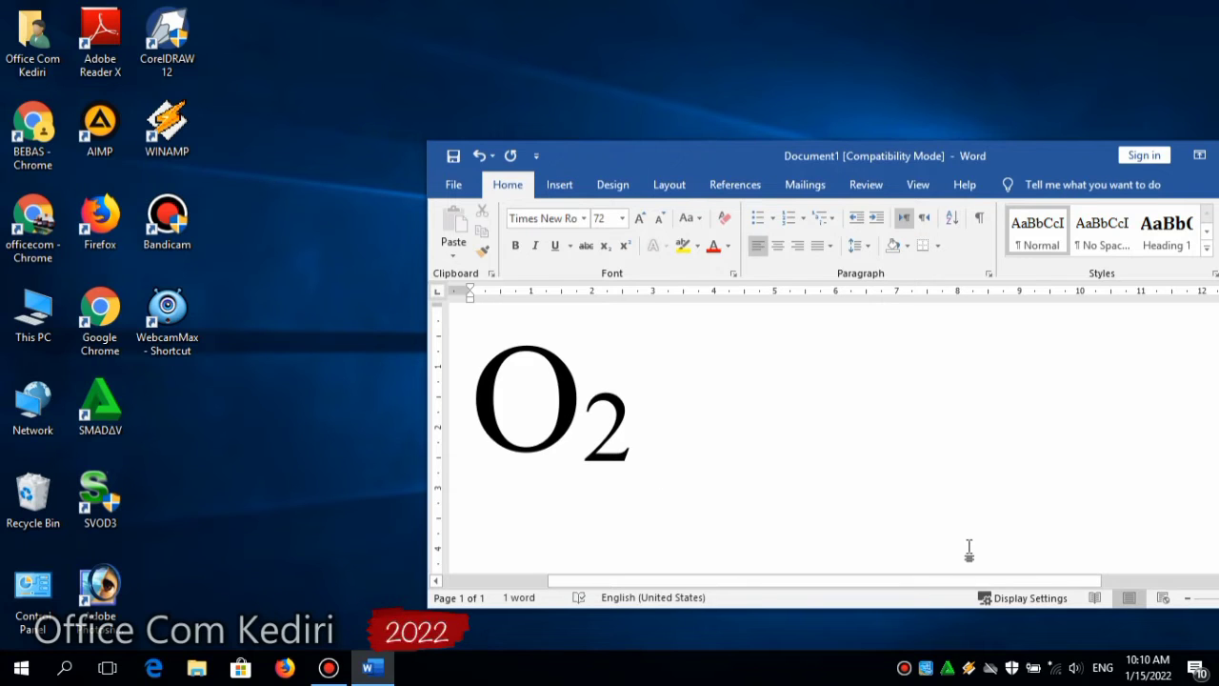
Type 'H2SO4' after O₂ and place the caret just after its 2
{"action": "type", "text": "H2"}
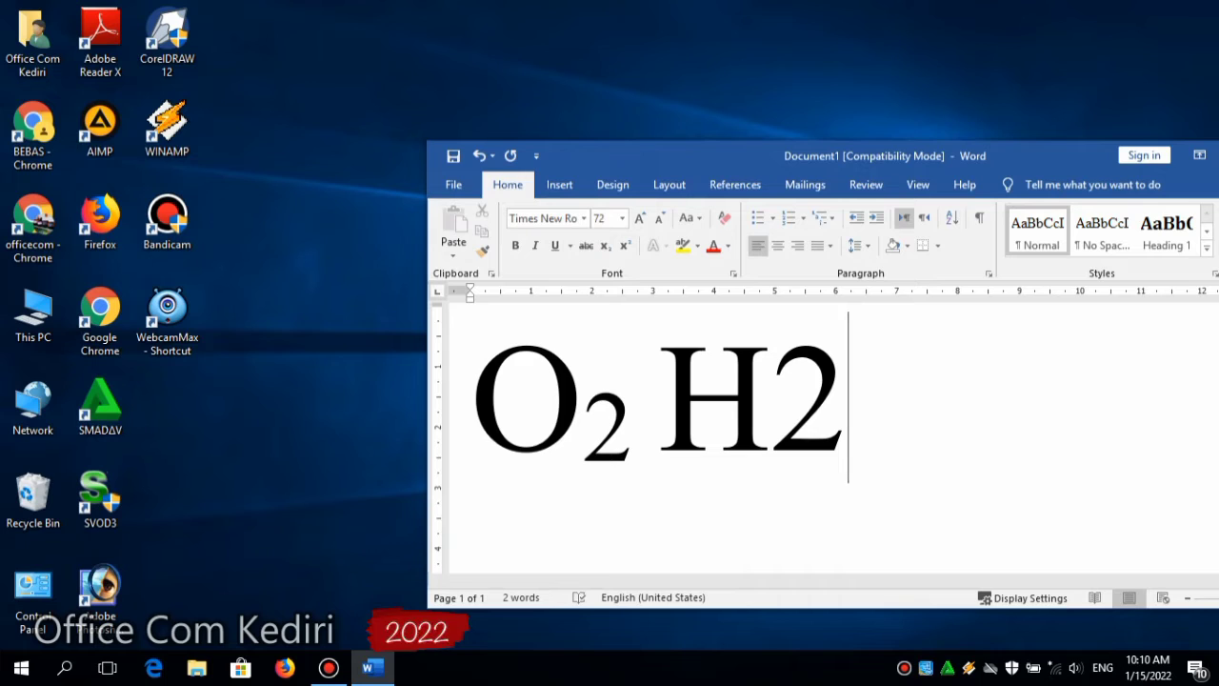
{"action": "type", "text": "SO4"}
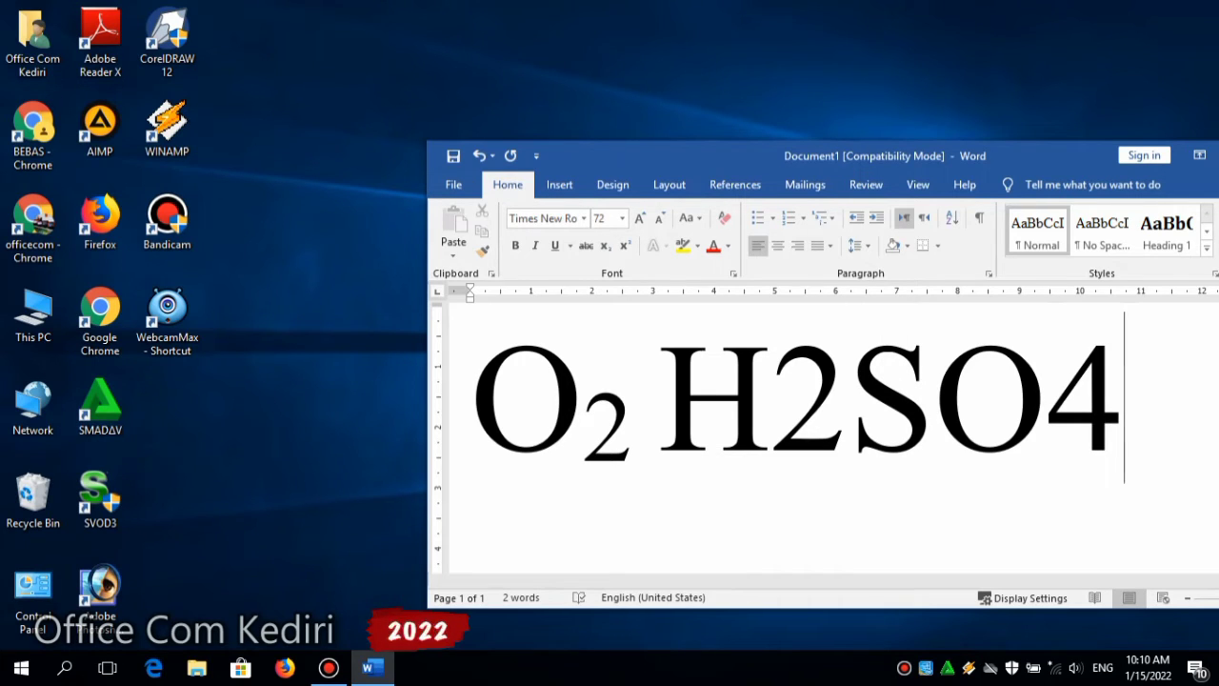
{"action": "left_click", "coordinate": [849, 400]}
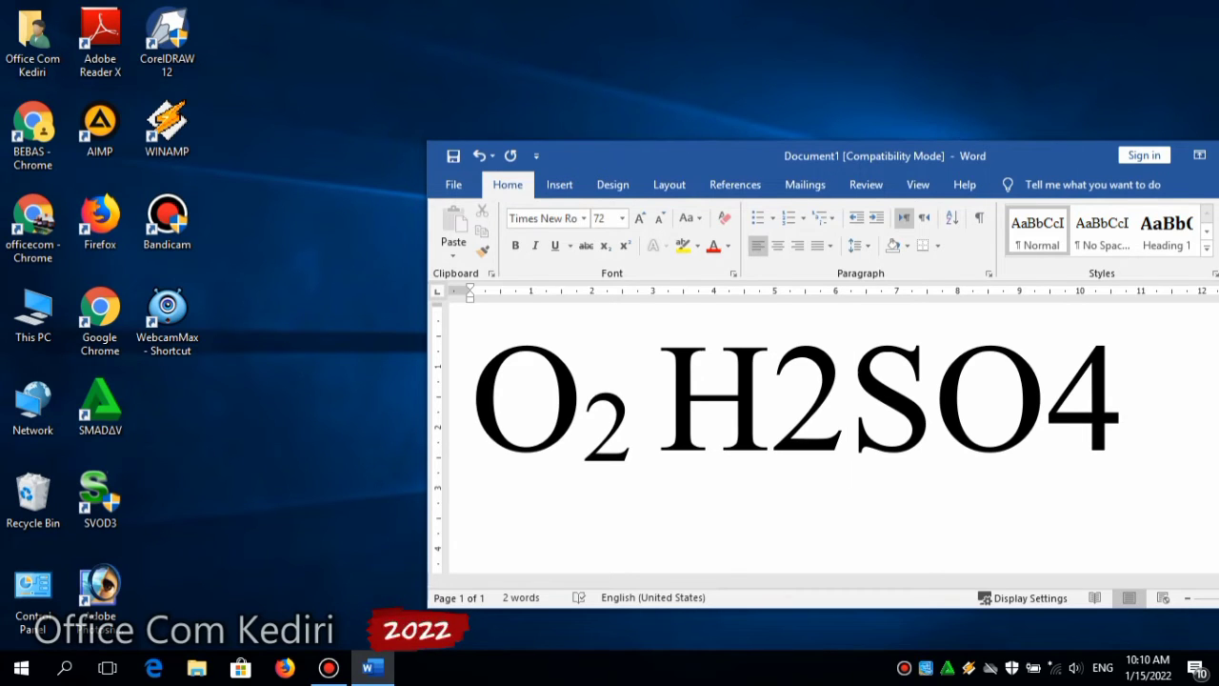
Subscript the 2 and the 4 in H2SO4 to make H₂SO₄
{"action": "left_click", "coordinate": [793, 385]}
{"action": "left_click_drag", "start_coordinate": [795, 386], "coordinate": [814, 386]}
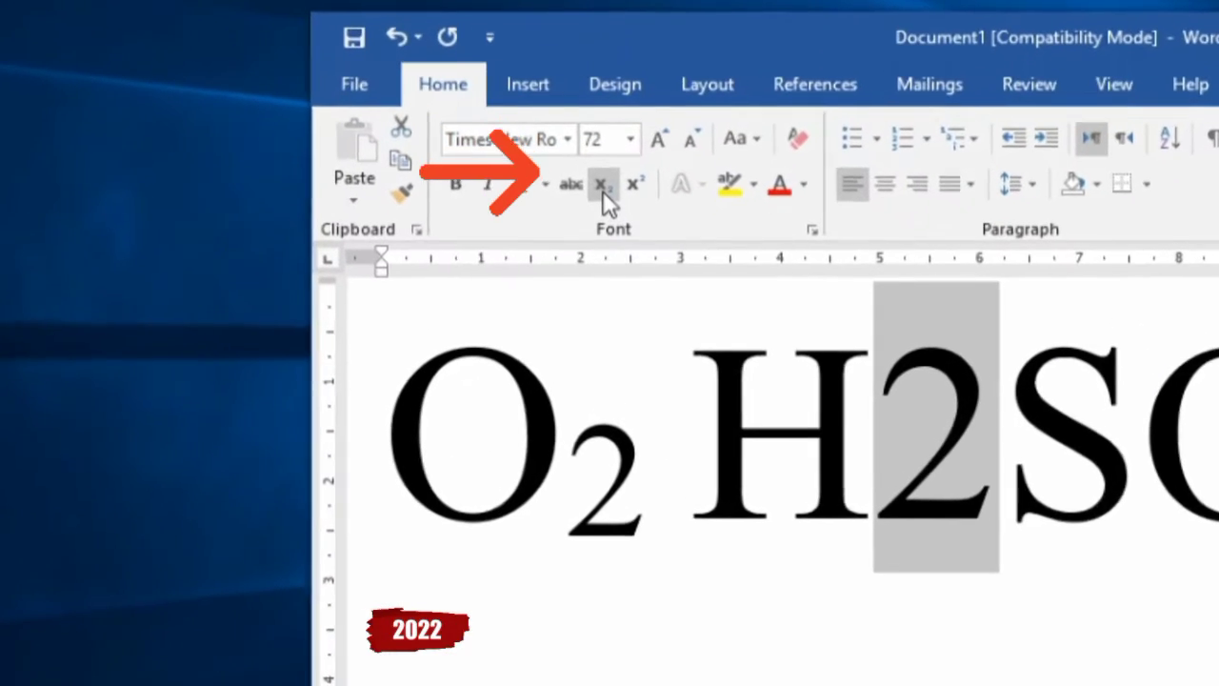
{"action": "left_click", "coordinate": [603, 186]}
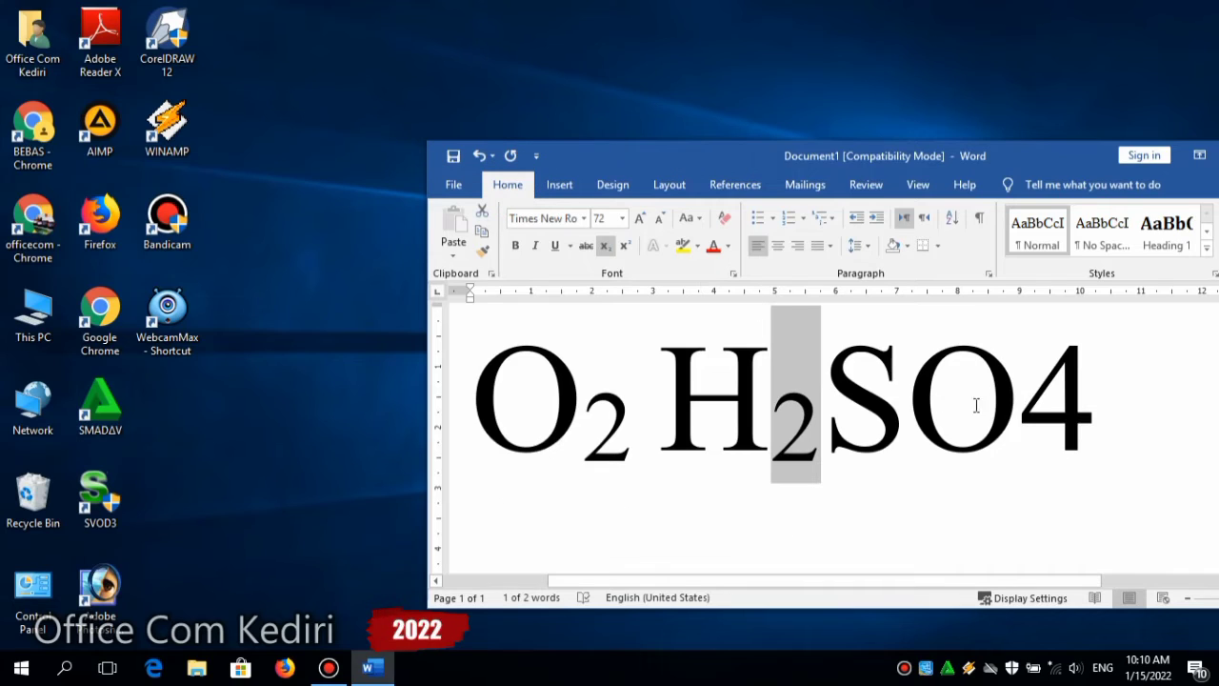
{"action": "left_click_drag", "start_coordinate": [1021, 407], "coordinate": [1096, 410]}
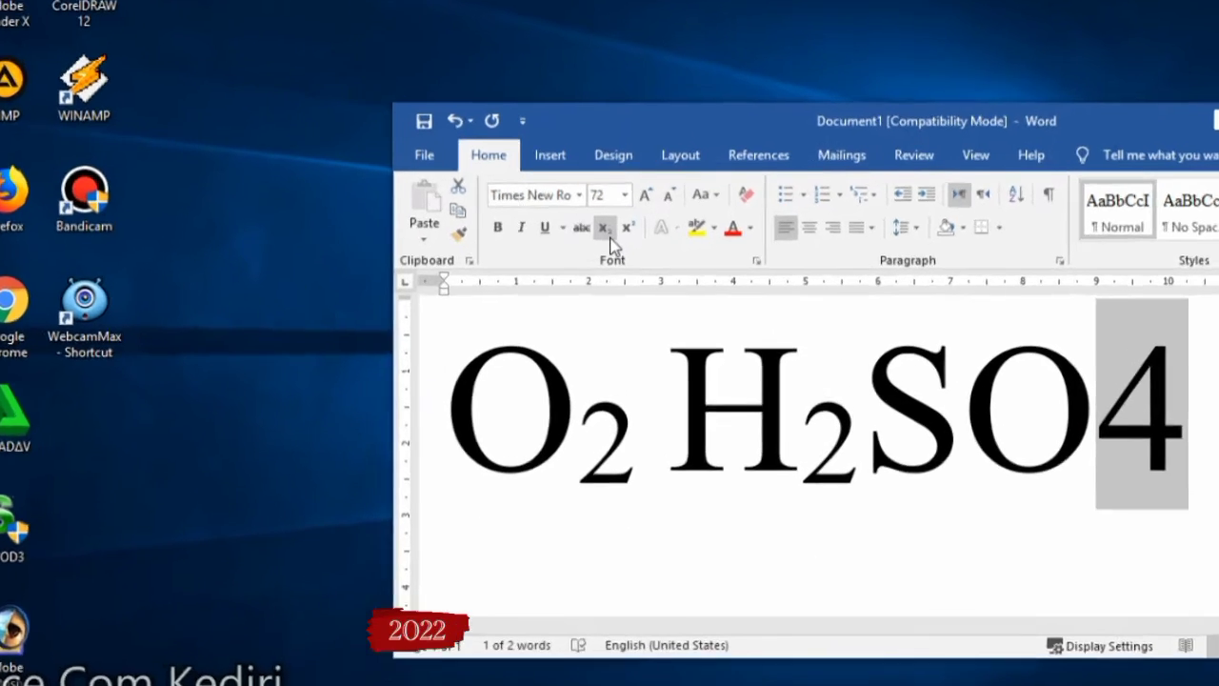
{"action": "left_click", "coordinate": [605, 246]}
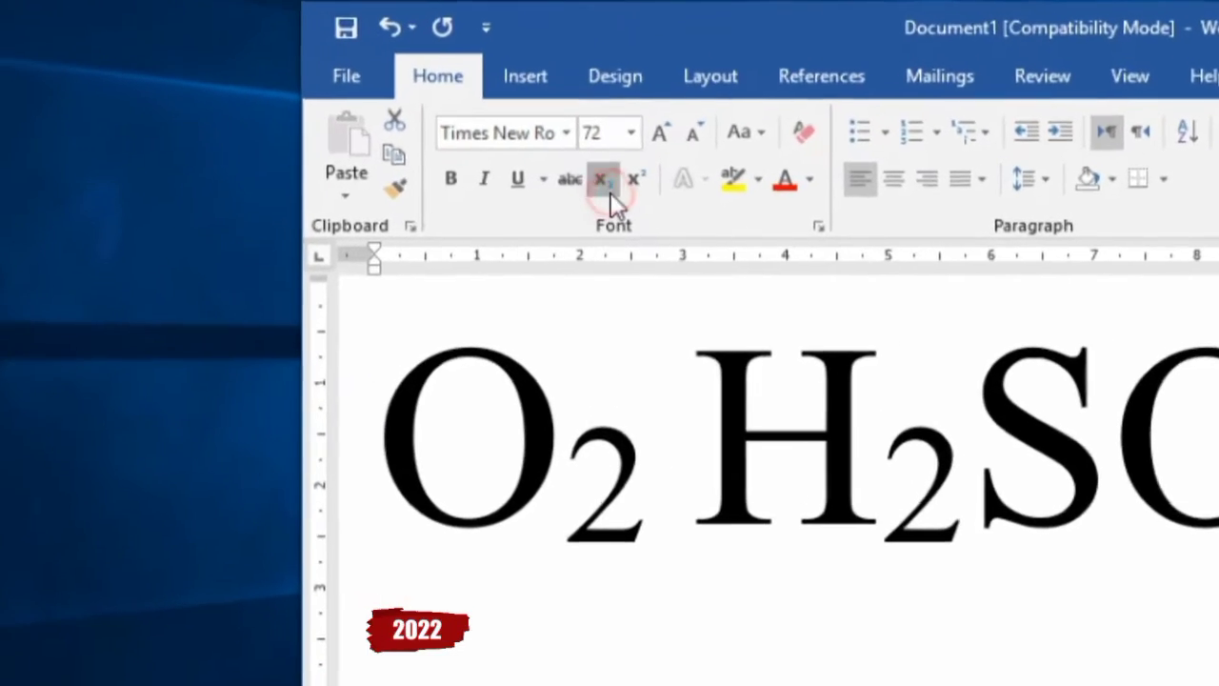
{"action": "left_click", "coordinate": [1061, 367]}
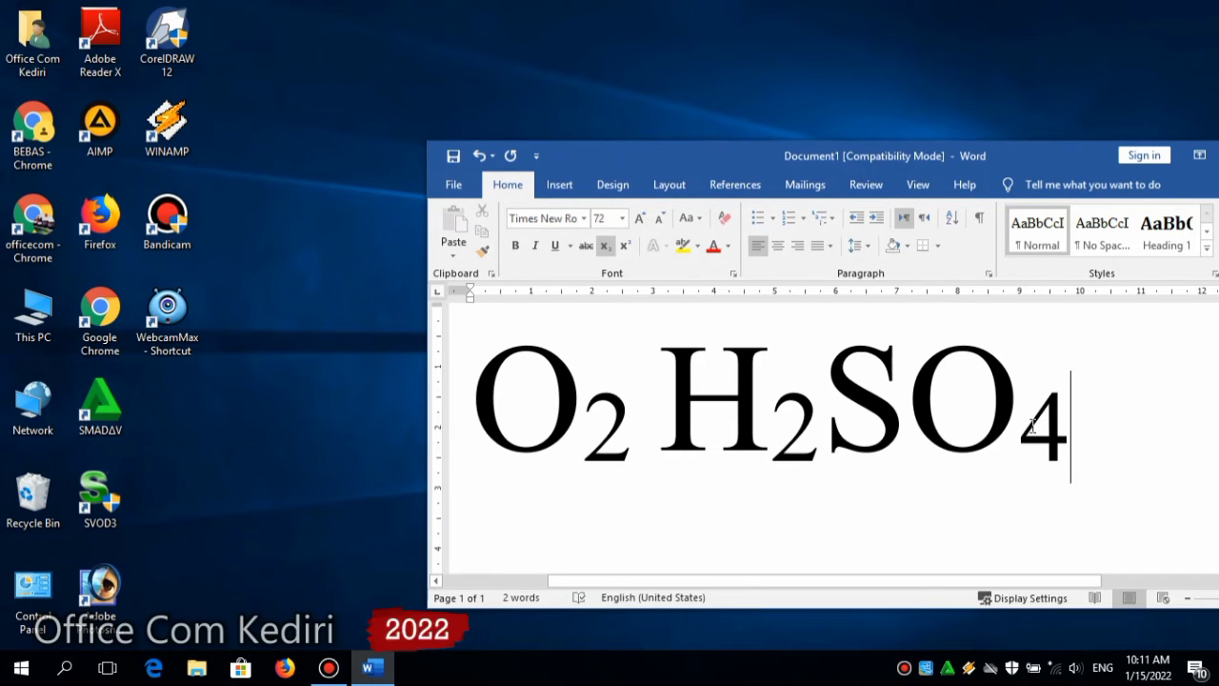
Turn subscript off at the end of H₂SO₄ and start a new line
{"action": "left_click_drag", "start_coordinate": [798, 412], "coordinate": [776, 412]}
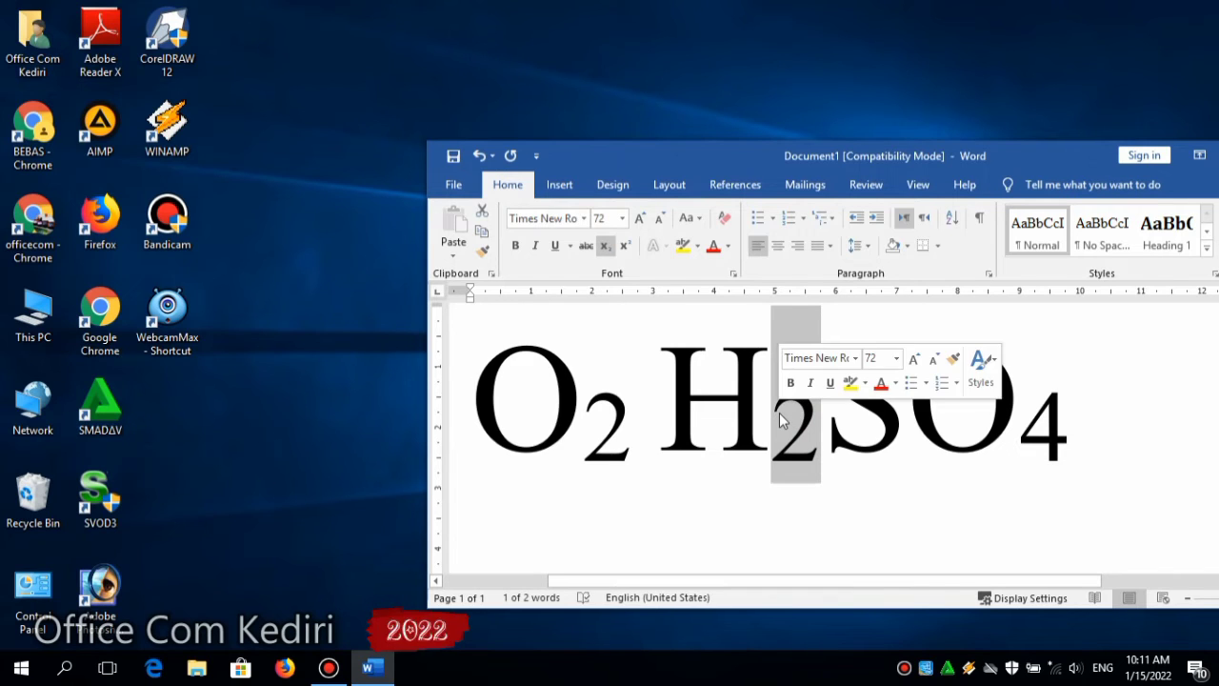
{"action": "left_click", "coordinate": [776, 412]}
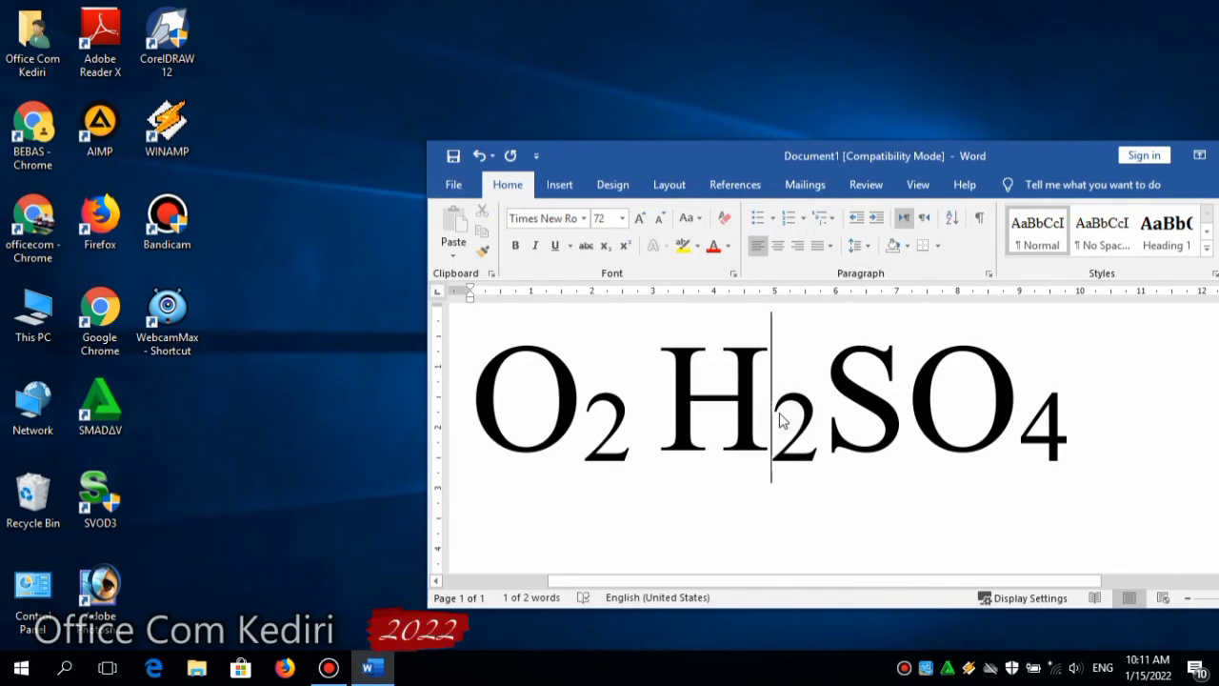
{"action": "left_click", "coordinate": [1103, 380]}
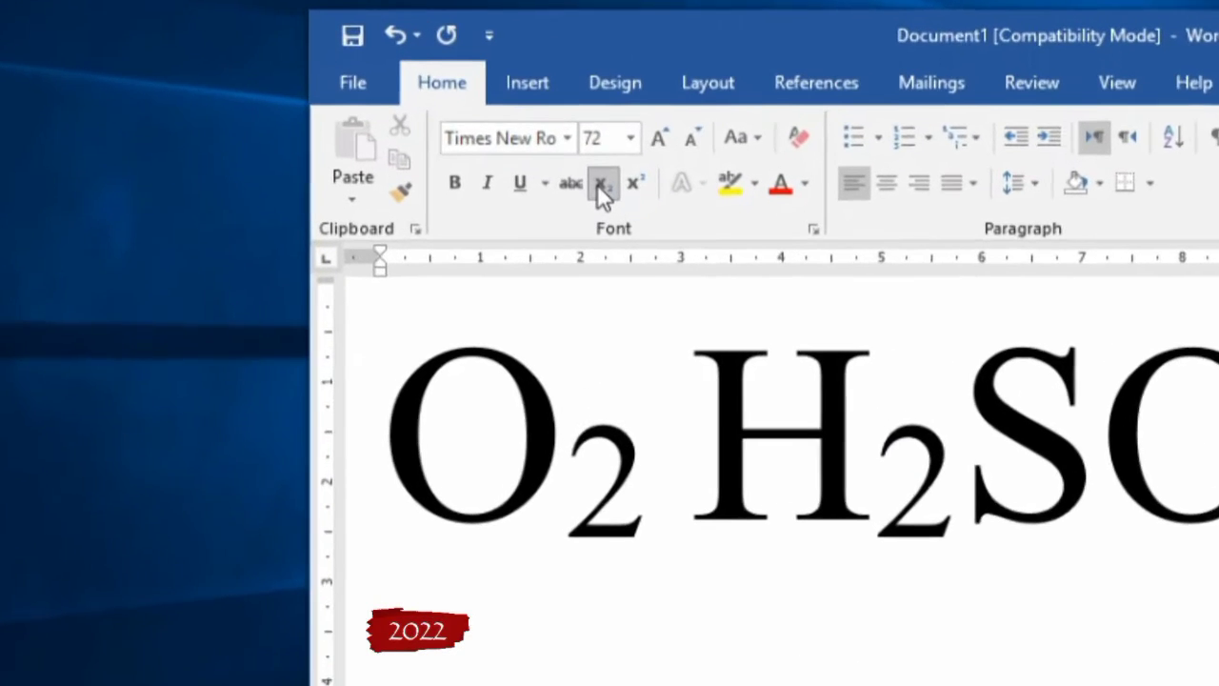
{"action": "left_click", "coordinate": [605, 246]}
{"action": "key", "text": "Return"}
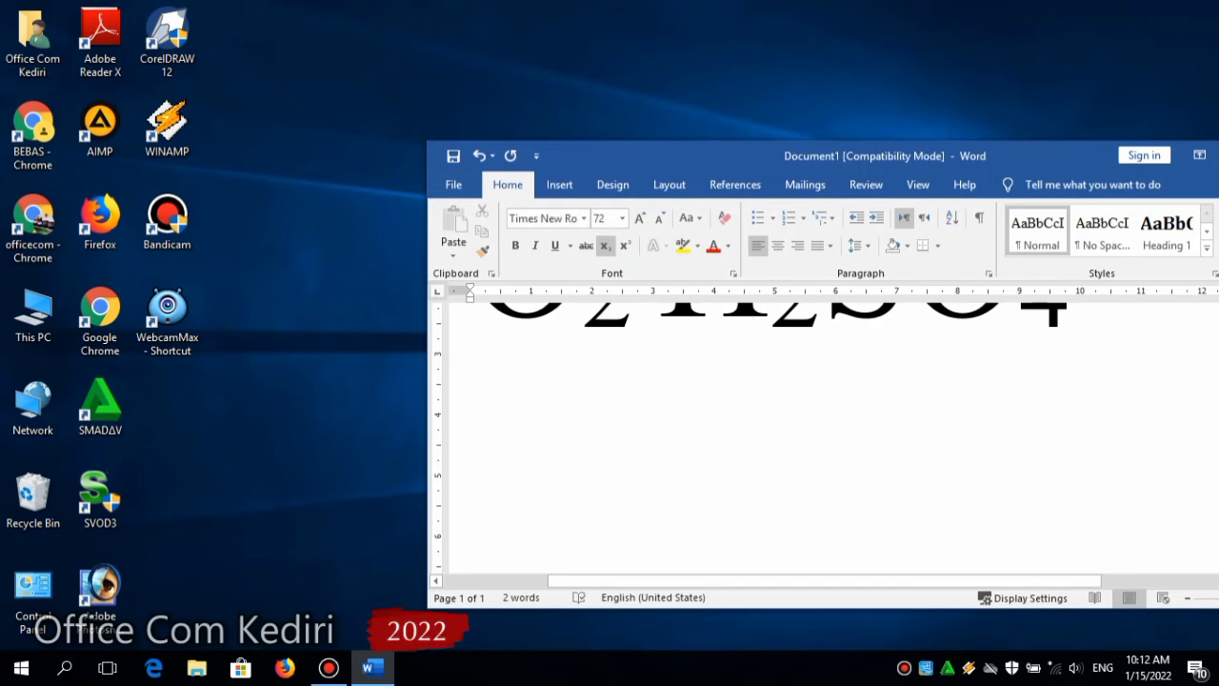
Type 22 on the new line and superscript the second 2 to form 2²
{"action": "type", "text": "2"}
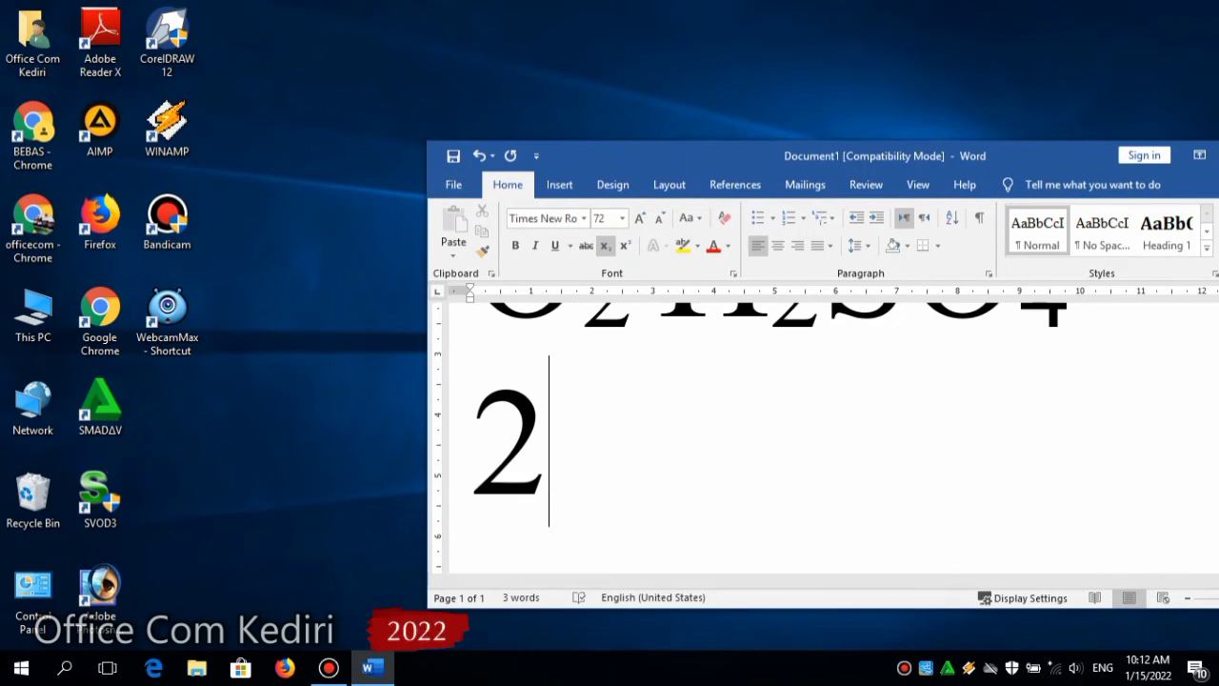
{"action": "type", "text": "2"}
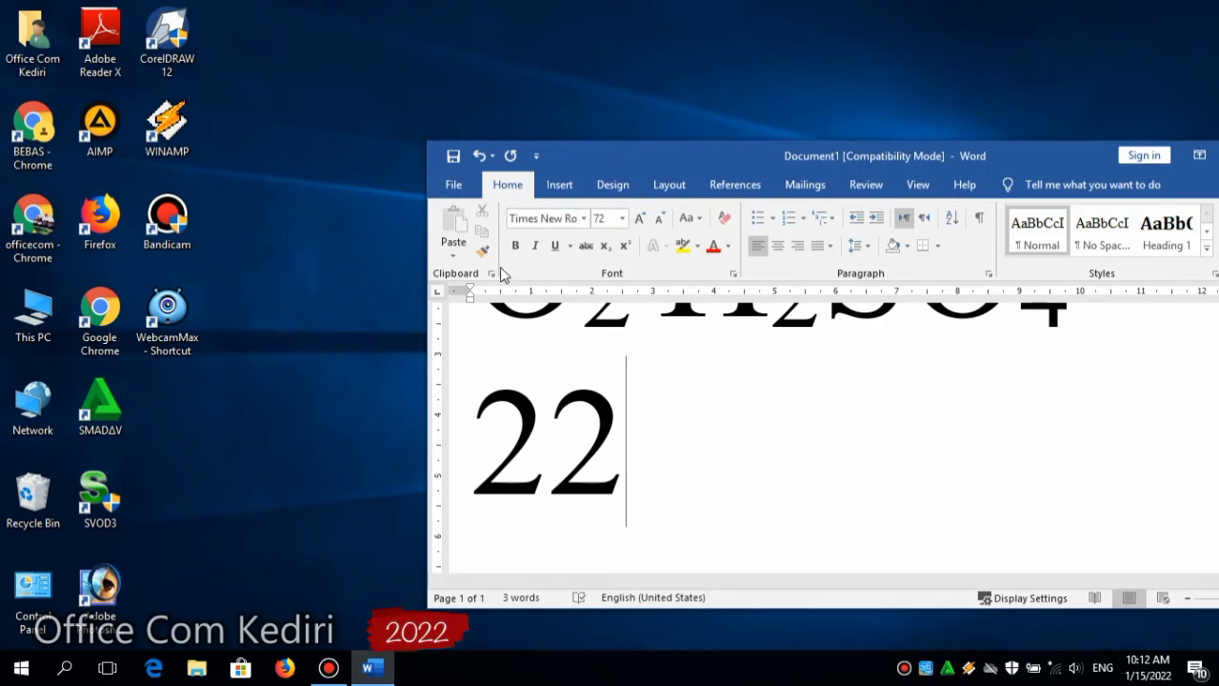
{"action": "left_click_drag", "start_coordinate": [557, 423], "coordinate": [637, 455]}
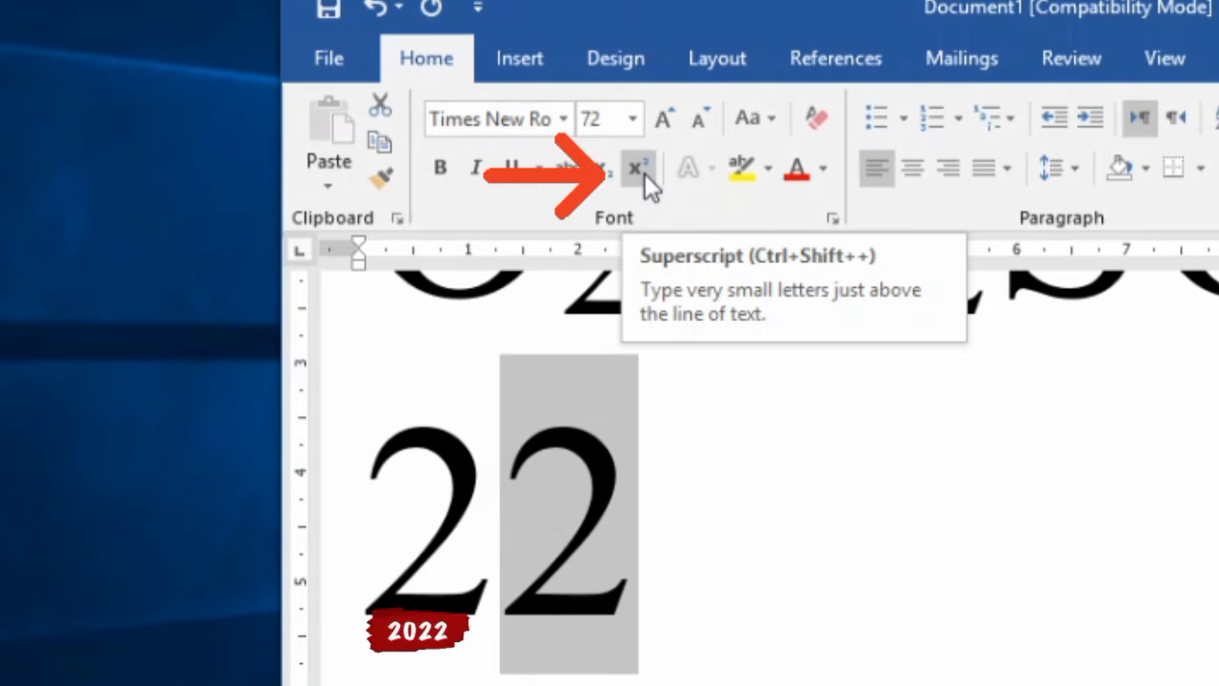
{"action": "left_click", "coordinate": [645, 174]}
{"action": "left_click", "coordinate": [661, 585]}
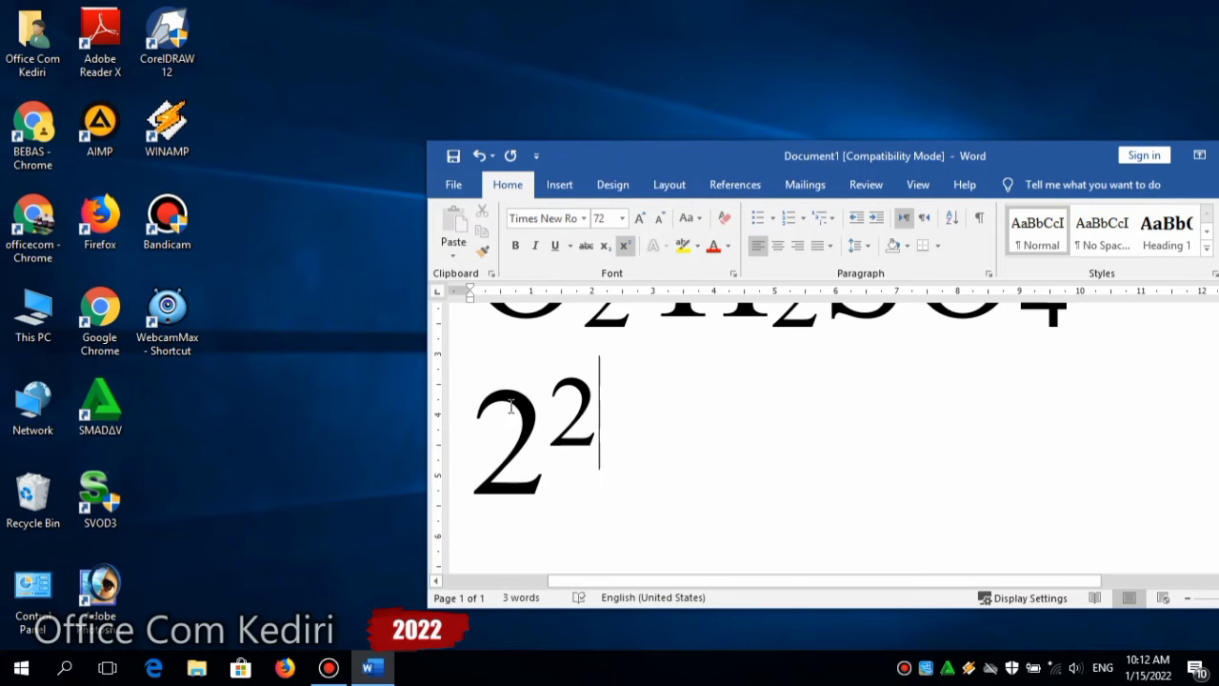
{"action": "double_click", "coordinate": [856, 150]}
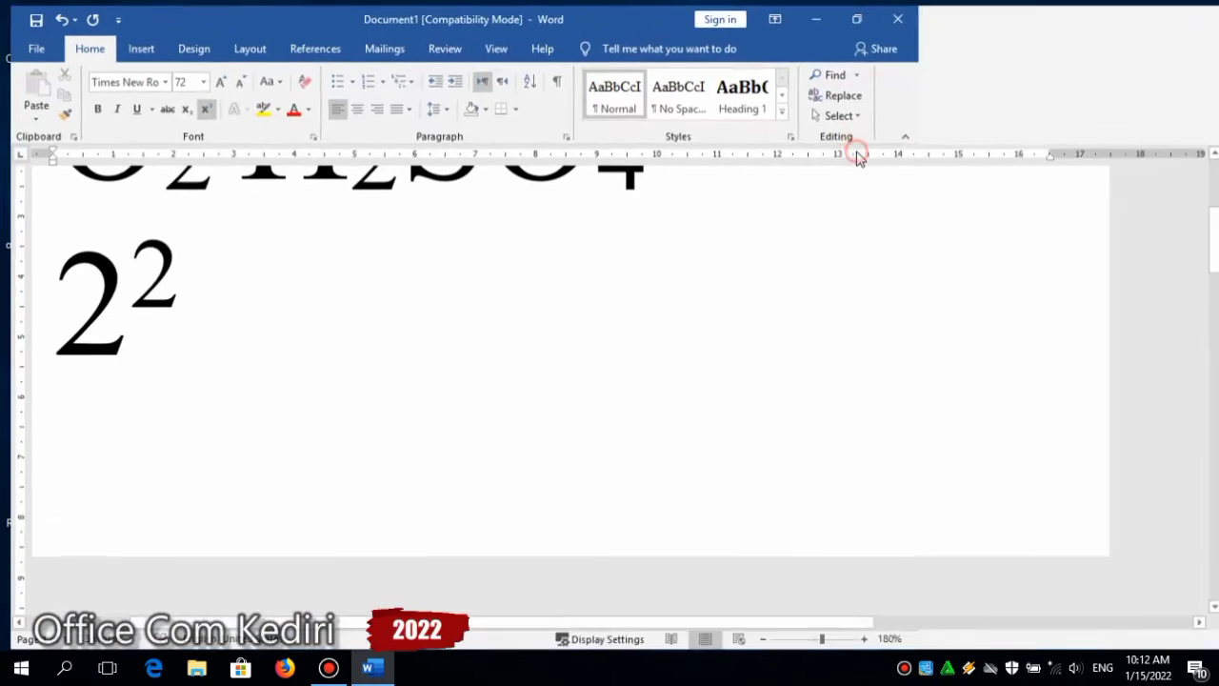
{"action": "scroll", "coordinate": [1212, 163], "scroll_direction": "up", "scroll_amount": 5}
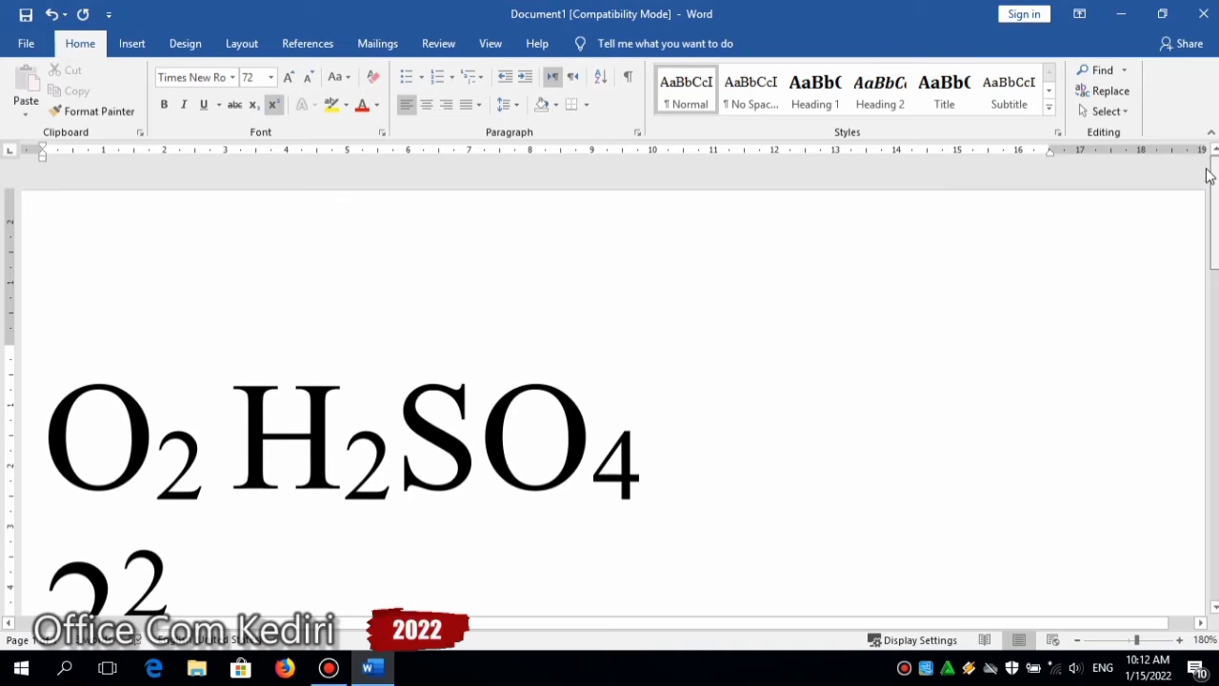
{"action": "scroll", "coordinate": [1209, 240], "scroll_direction": "down", "scroll_amount": 3}
{"action": "scroll", "coordinate": [1202, 200], "scroll_direction": "up", "scroll_amount": 3}
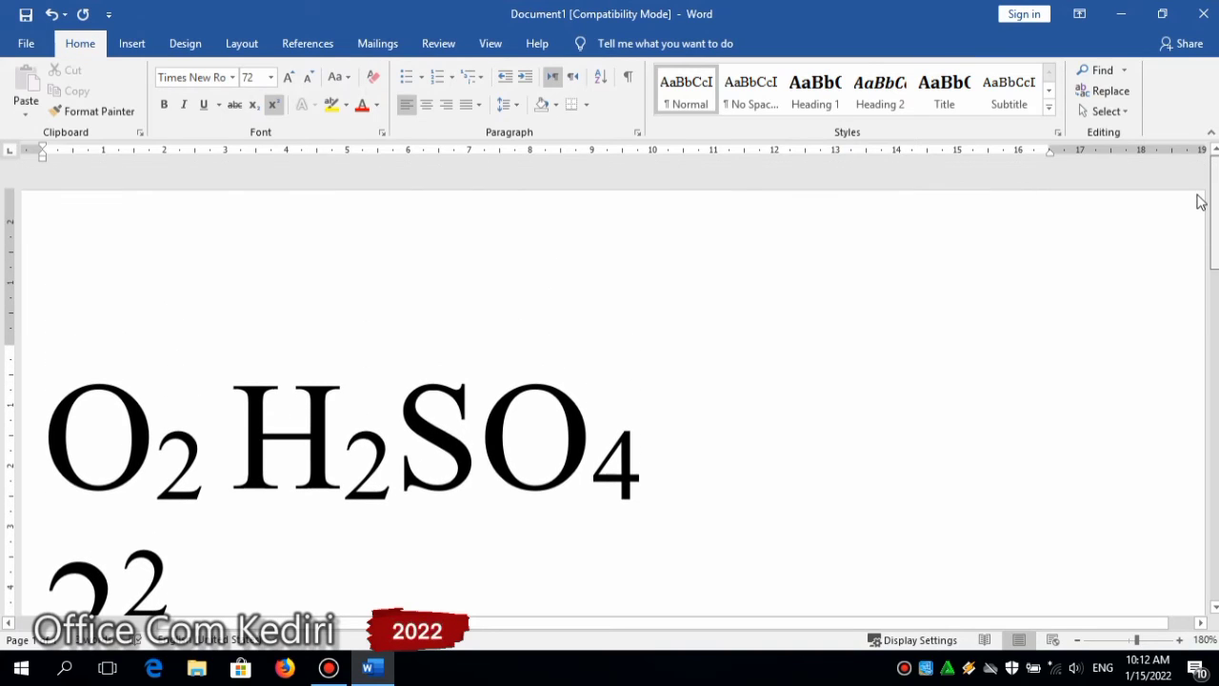
{"action": "left_click", "coordinate": [167, 421]}
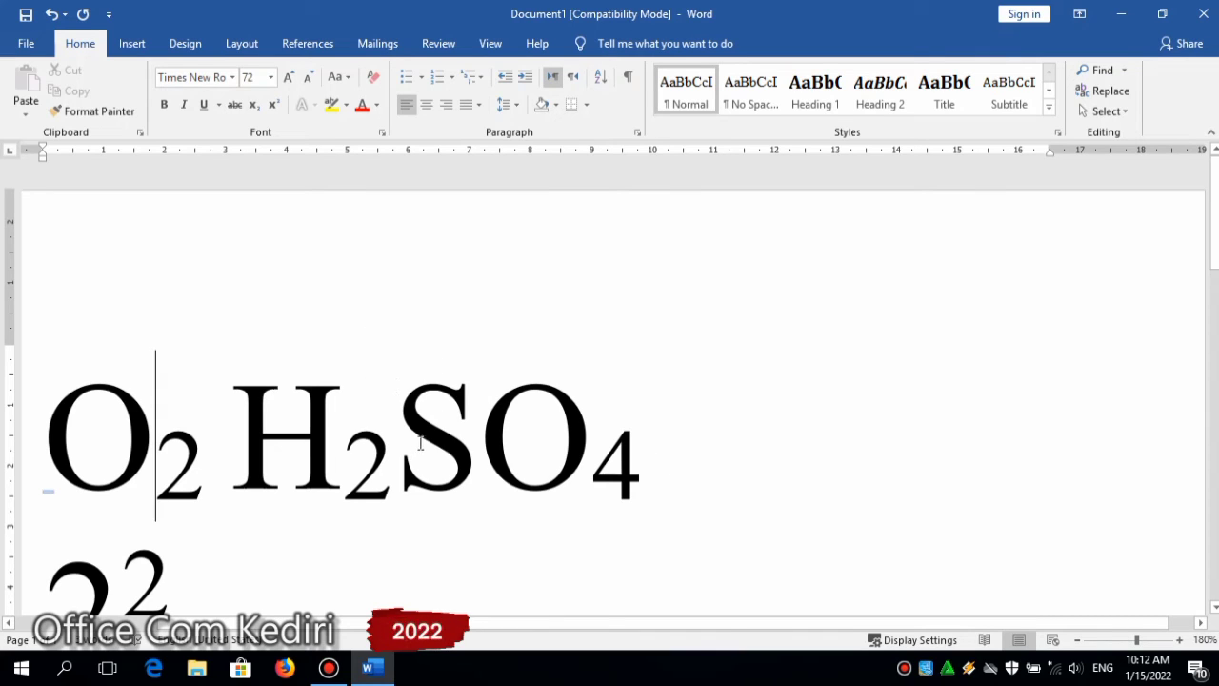
{"action": "scroll", "coordinate": [1214, 324], "scroll_direction": "down", "scroll_amount": 5}
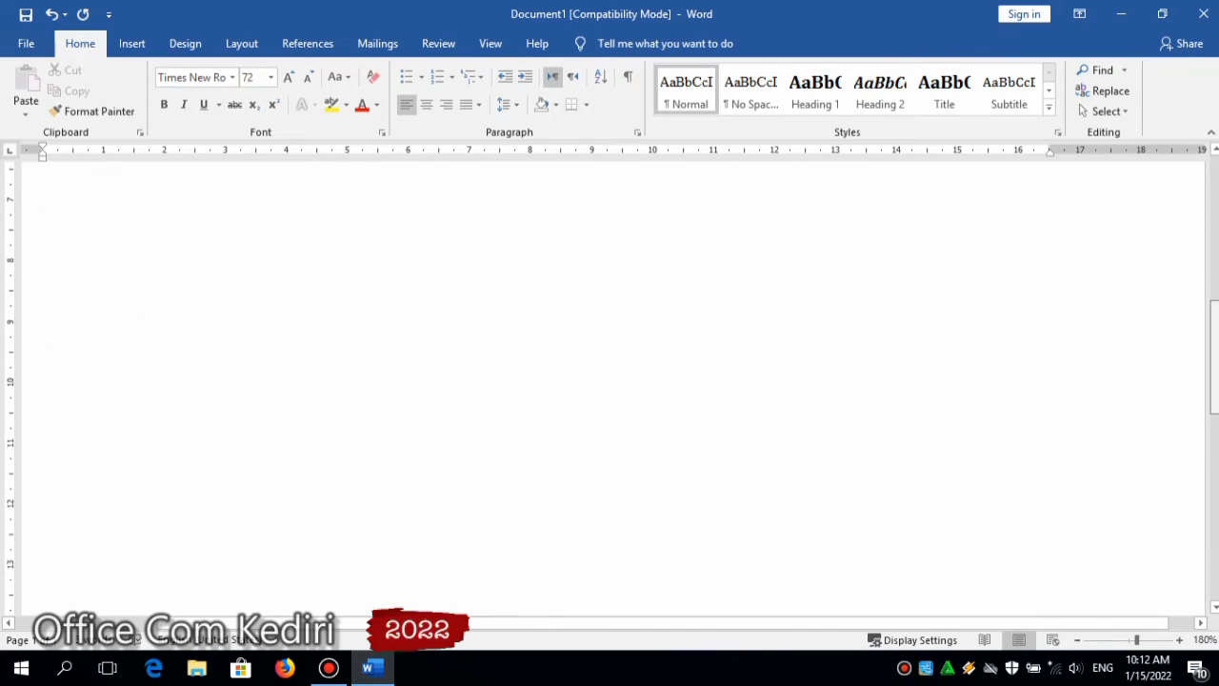
{"action": "left_click_drag", "start_coordinate": [1214, 323], "coordinate": [1215, 231]}
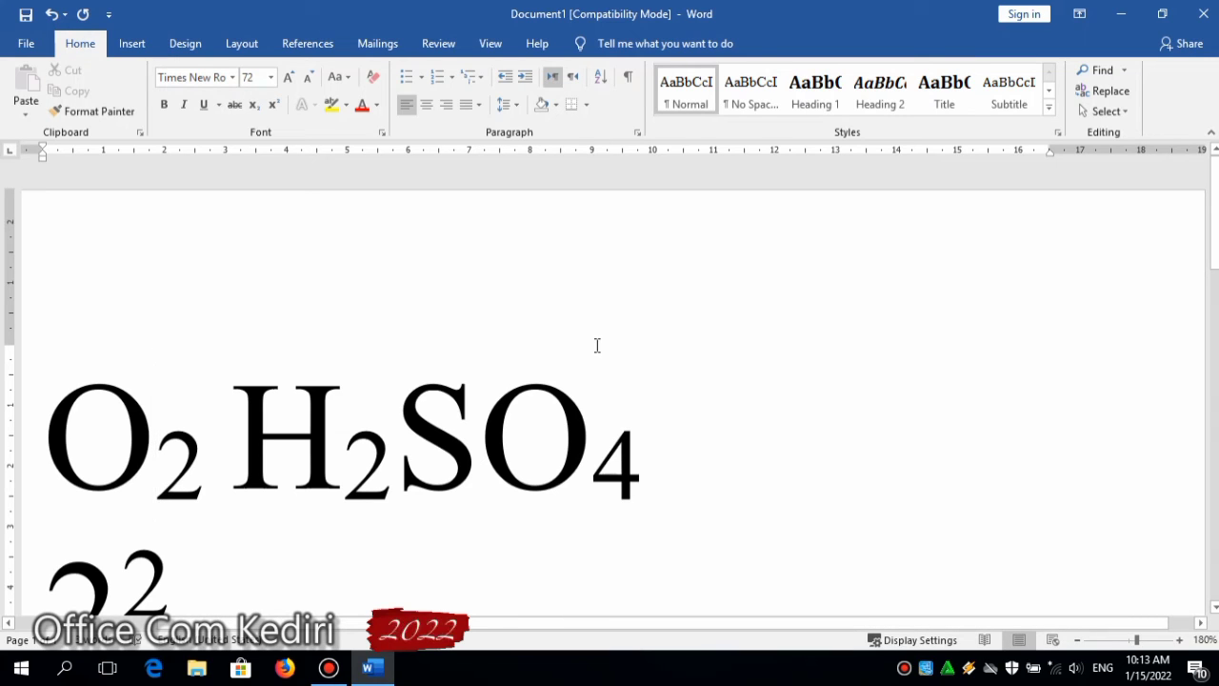
{"action": "left_click", "coordinate": [634, 530]}
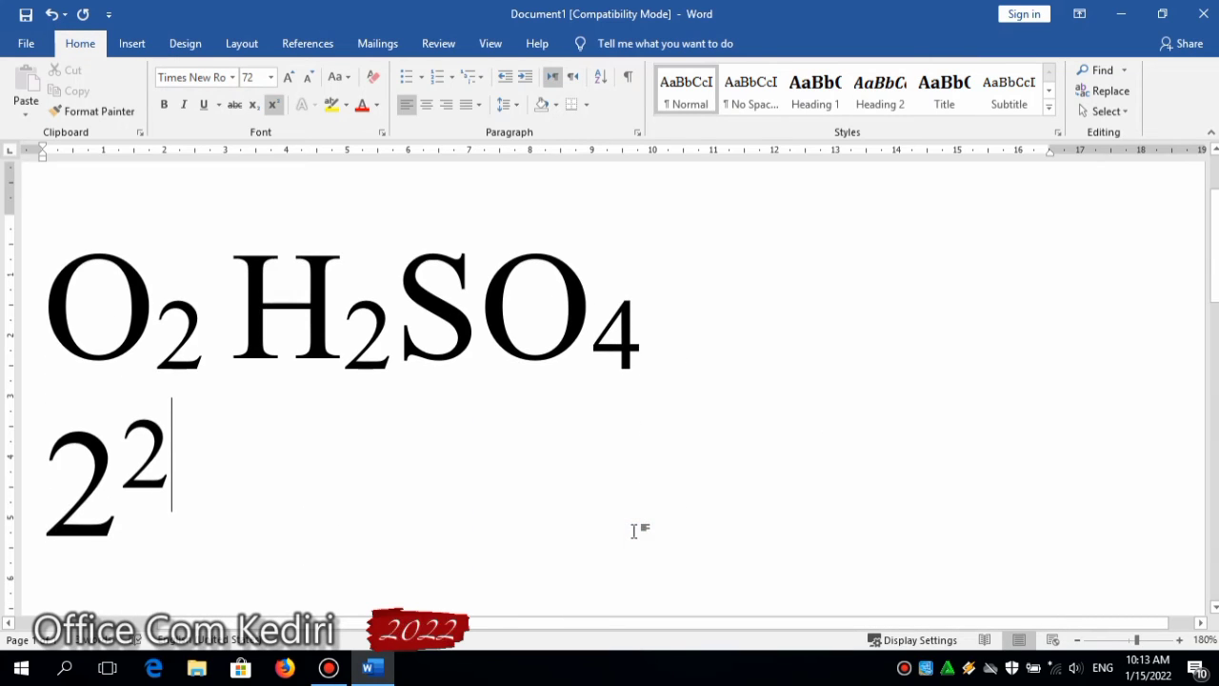
{"action": "key", "text": "Return"}
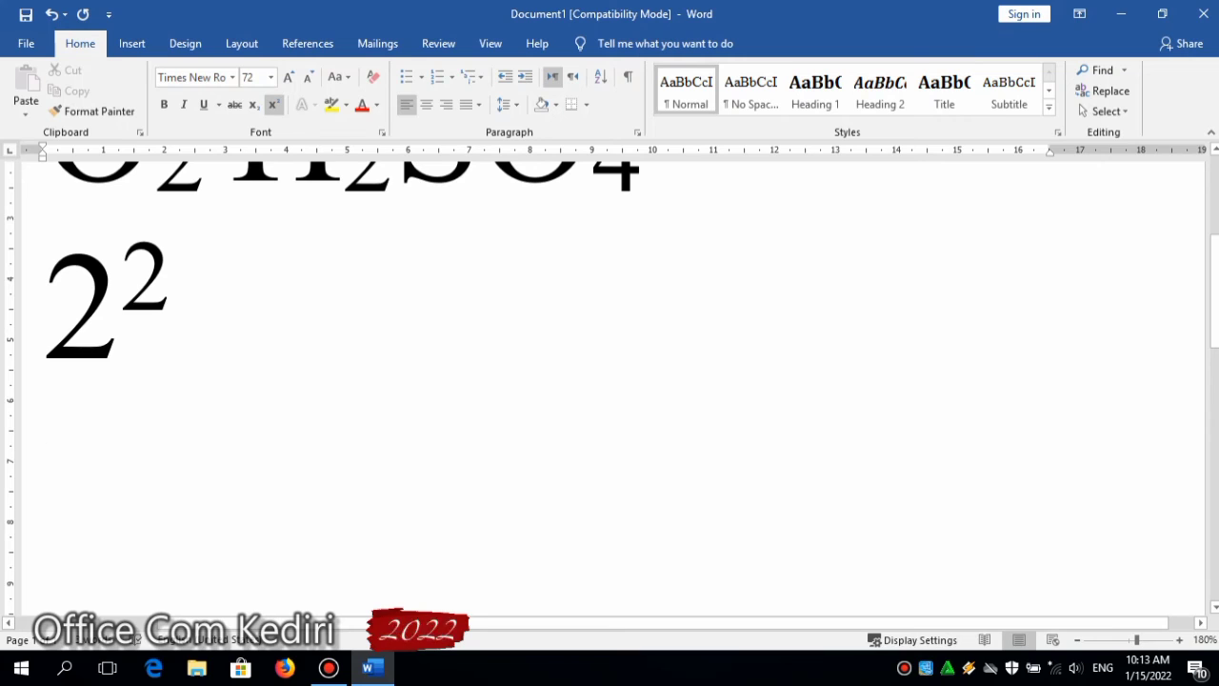
{"action": "key", "text": "Return"}
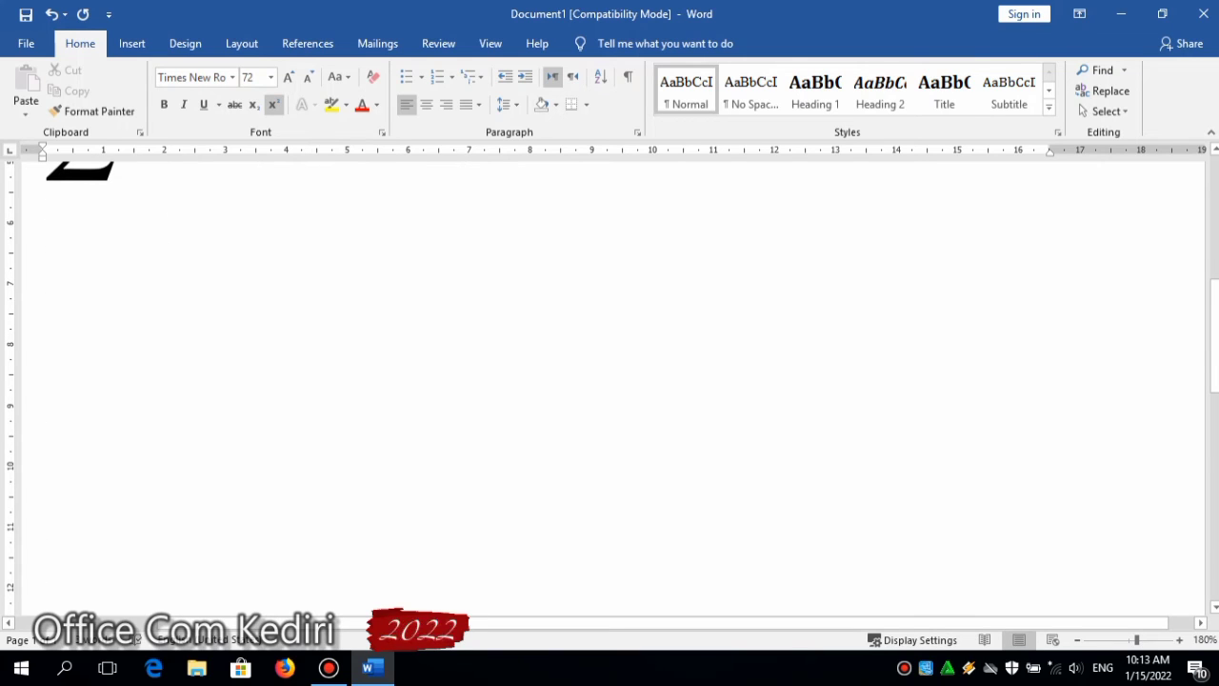
{"action": "key", "text": "Up"}
{"action": "key", "text": "Up"}
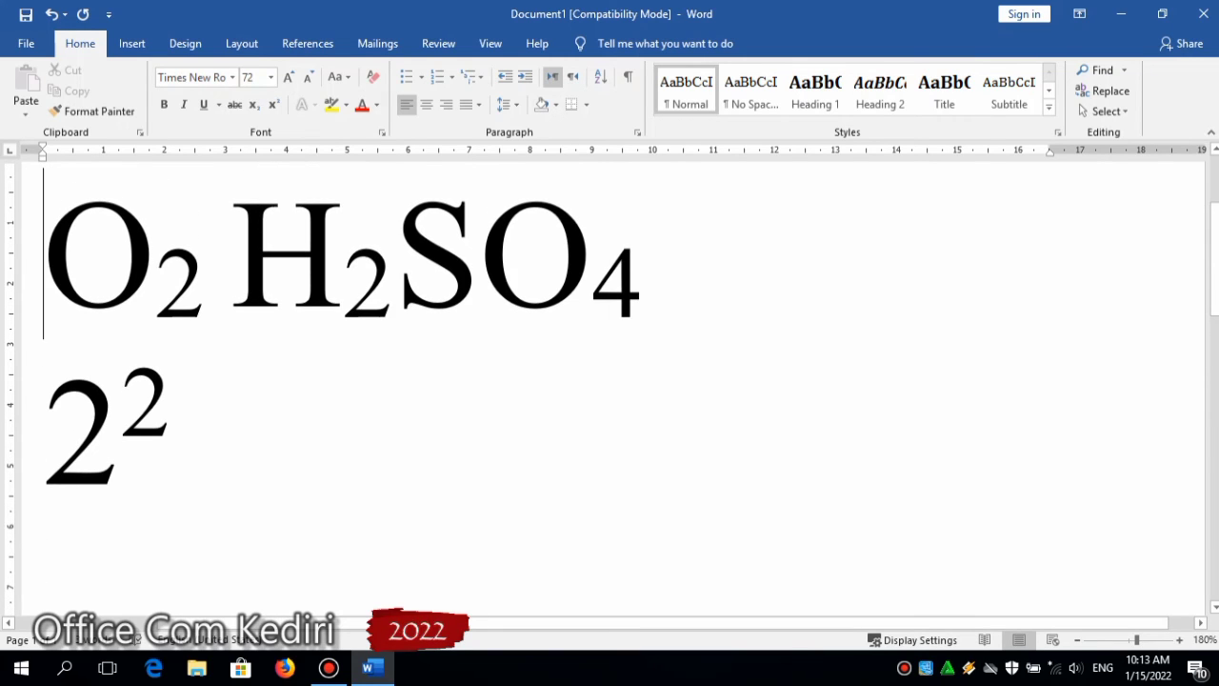
{"action": "key", "text": "Right"}
{"action": "key", "text": "Right"}
{"action": "key", "text": "Right"}
{"action": "key", "text": "Right"}
{"action": "key", "text": "Right"}
{"action": "key", "text": "Right"}
{"action": "key", "text": "Down"}
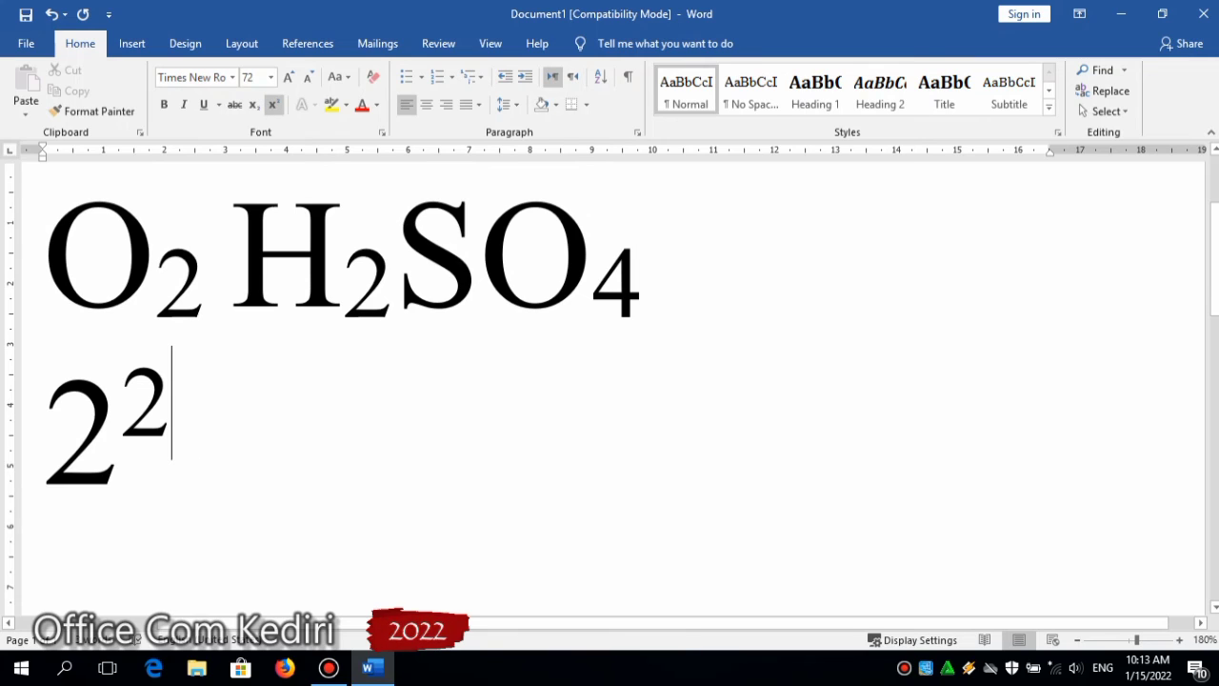
{"action": "key", "text": "Down"}
{"action": "key", "text": "Up"}
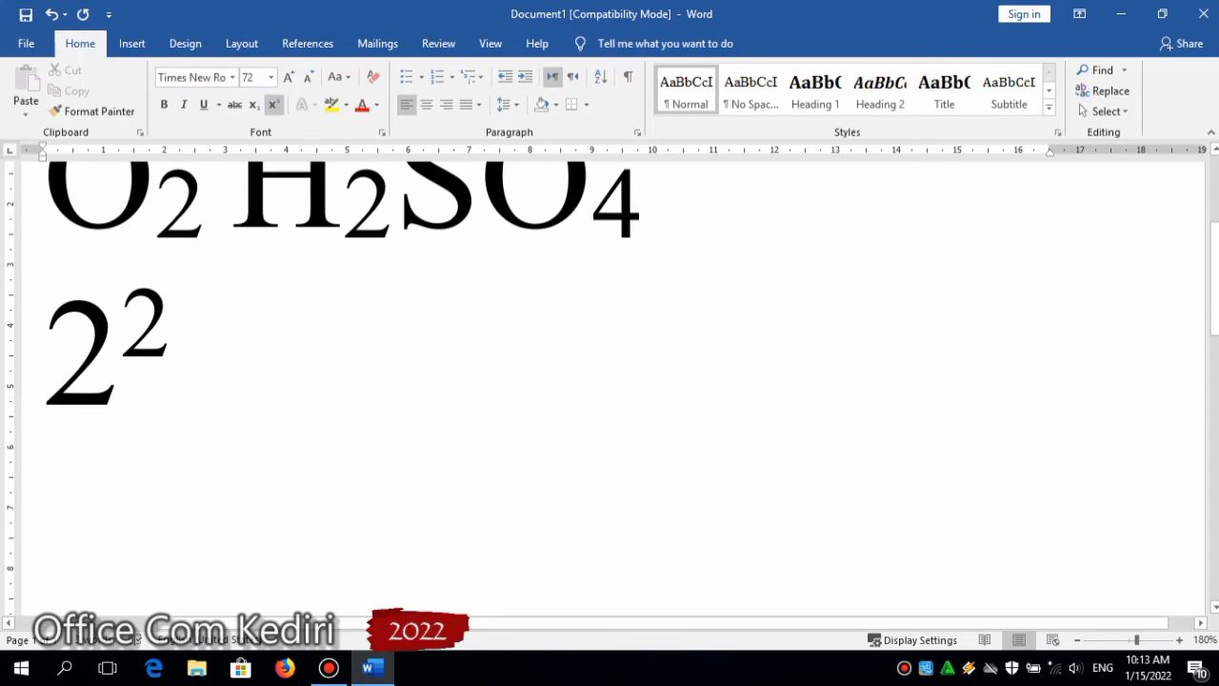
{"action": "key", "text": "Down"}
{"action": "key", "text": "Down"}
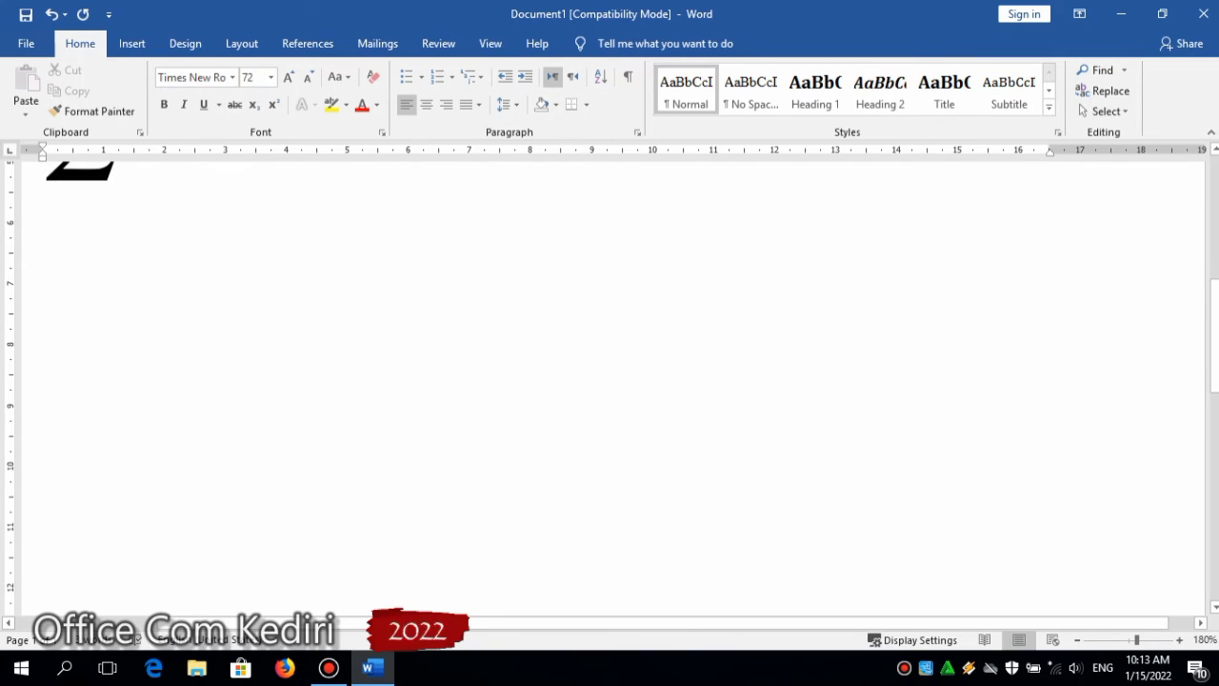
{"action": "key", "text": "Up"}
{"action": "key", "text": "Up"}
{"action": "key", "text": "Left"}
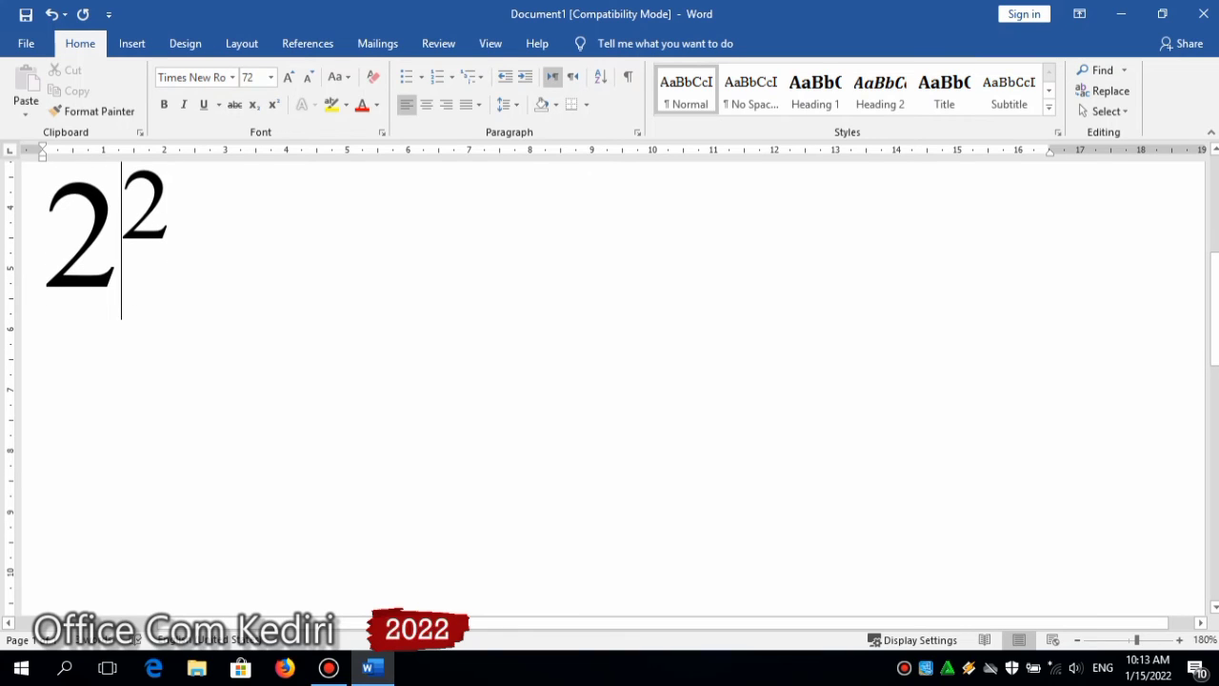
{"action": "key", "text": "Up"}
{"action": "key", "text": "Left"}
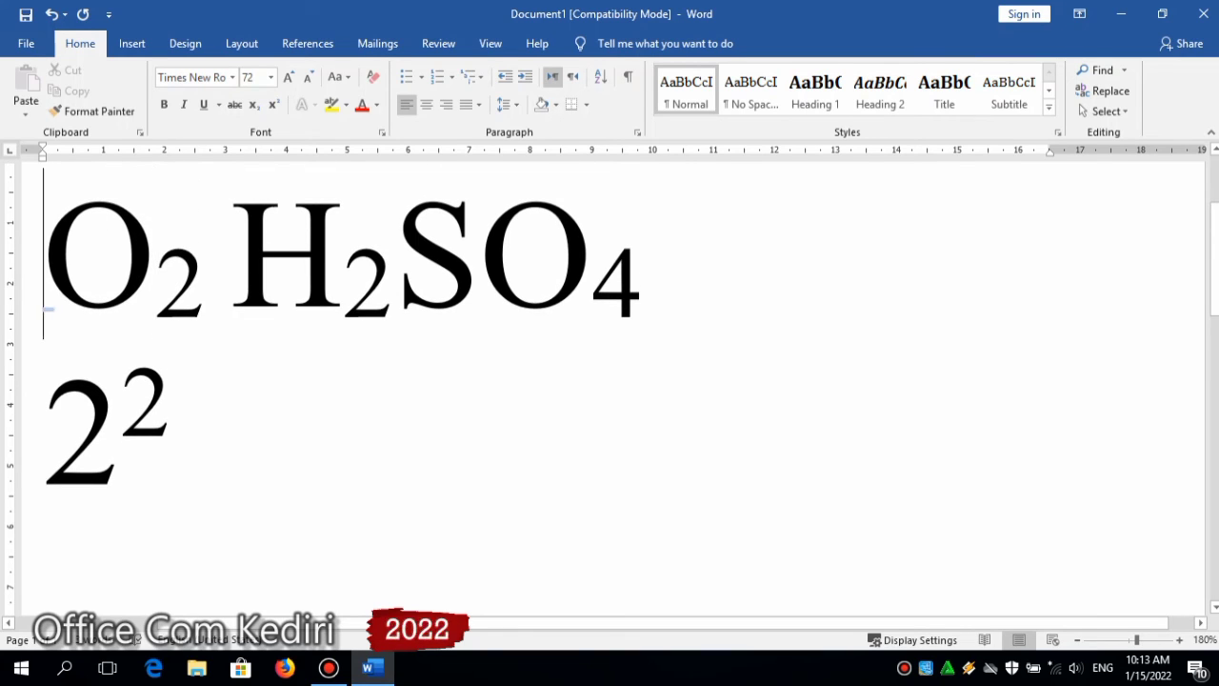
{"action": "key", "text": "Right"}
{"action": "key", "text": "Right"}
{"action": "key", "text": "Right"}
{"action": "key", "text": "Right"}
{"action": "key", "text": "Right"}
{"action": "key", "text": "Right"}
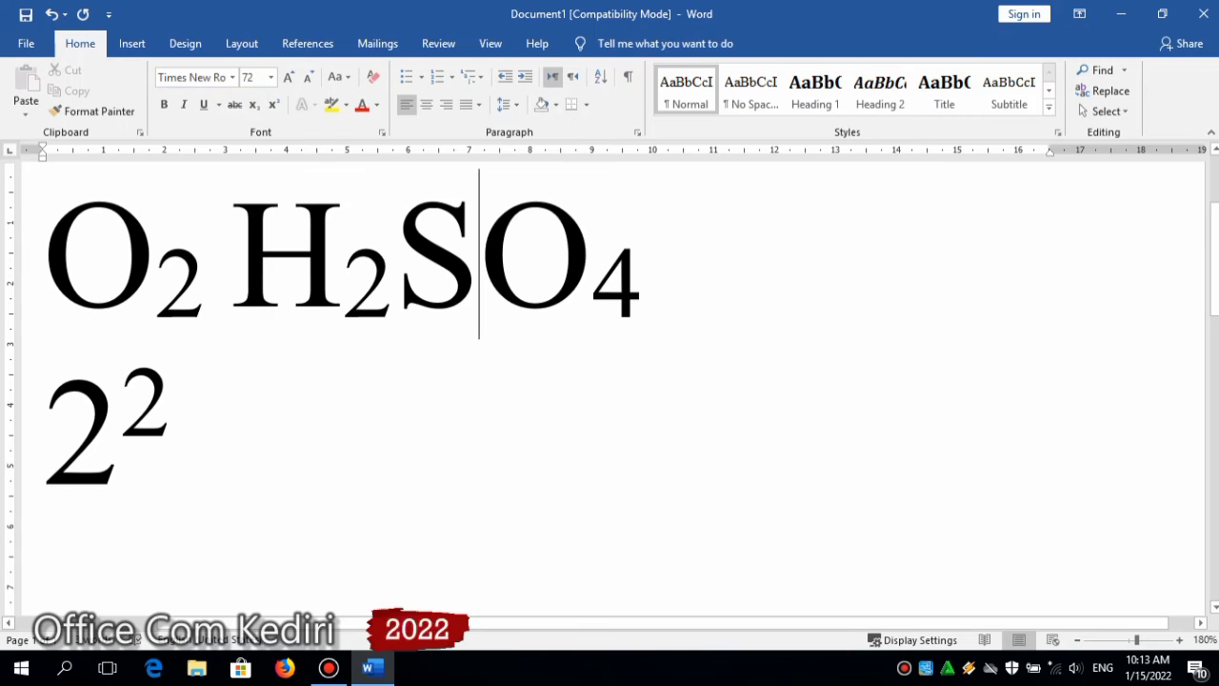
{"action": "key", "text": "Right"}
{"action": "key", "text": "Right"}
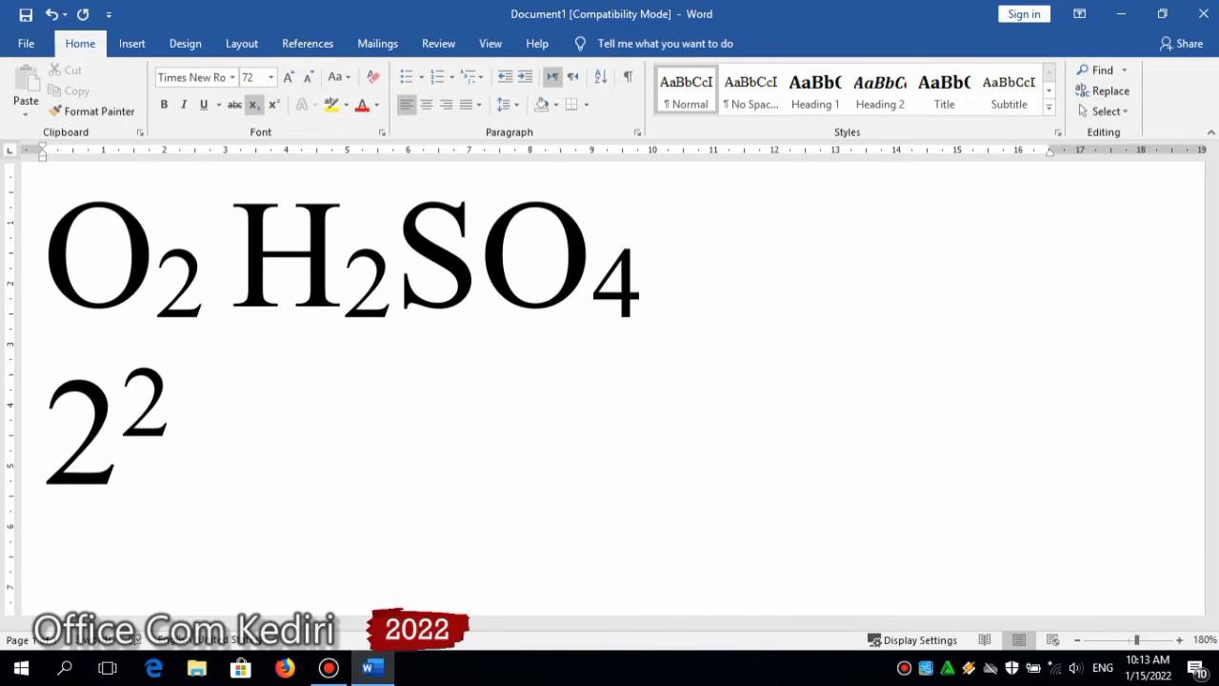
{"action": "key", "text": "Left"}
{"action": "key", "text": "Left"}
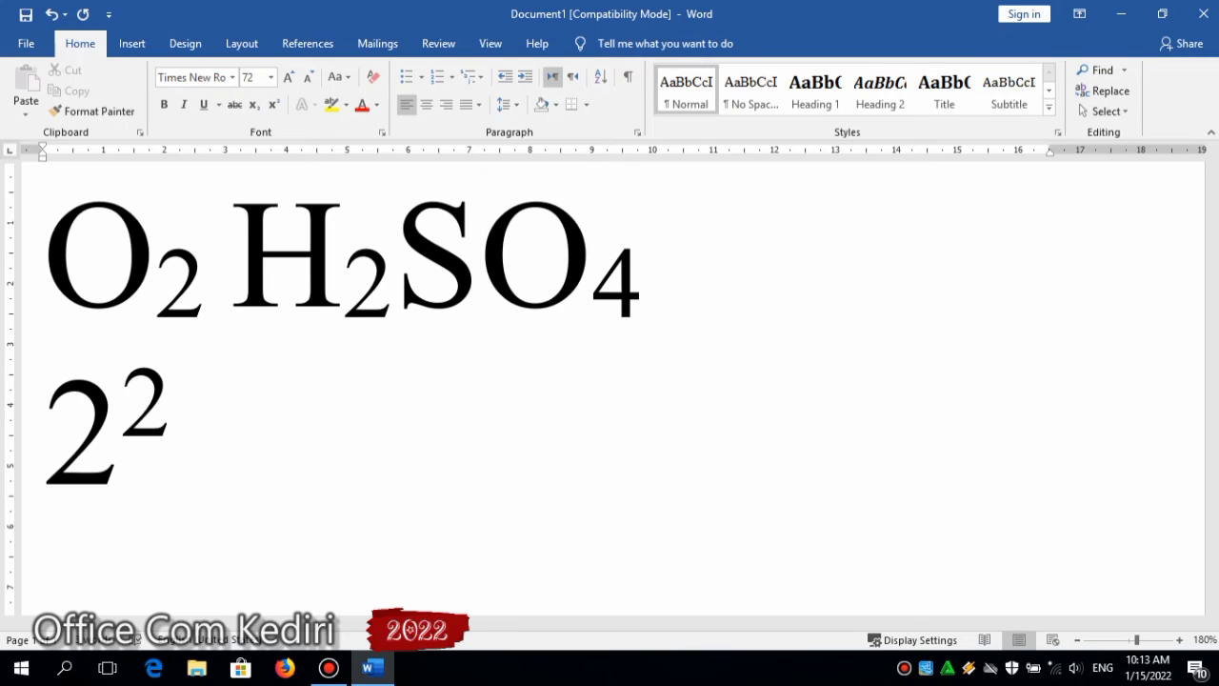
{"action": "key", "text": "Left"}
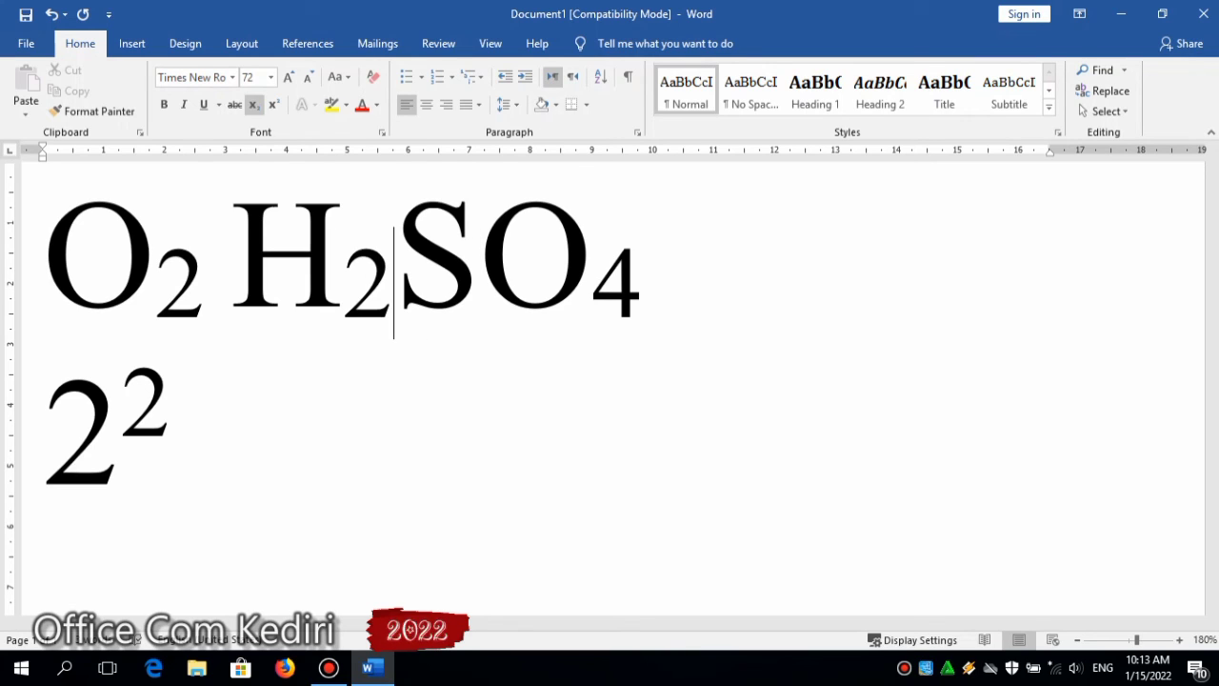
{"action": "key", "text": "Left"}
{"action": "key", "text": "Left"}
{"action": "key", "text": "Left"}
{"action": "key", "text": "Left"}
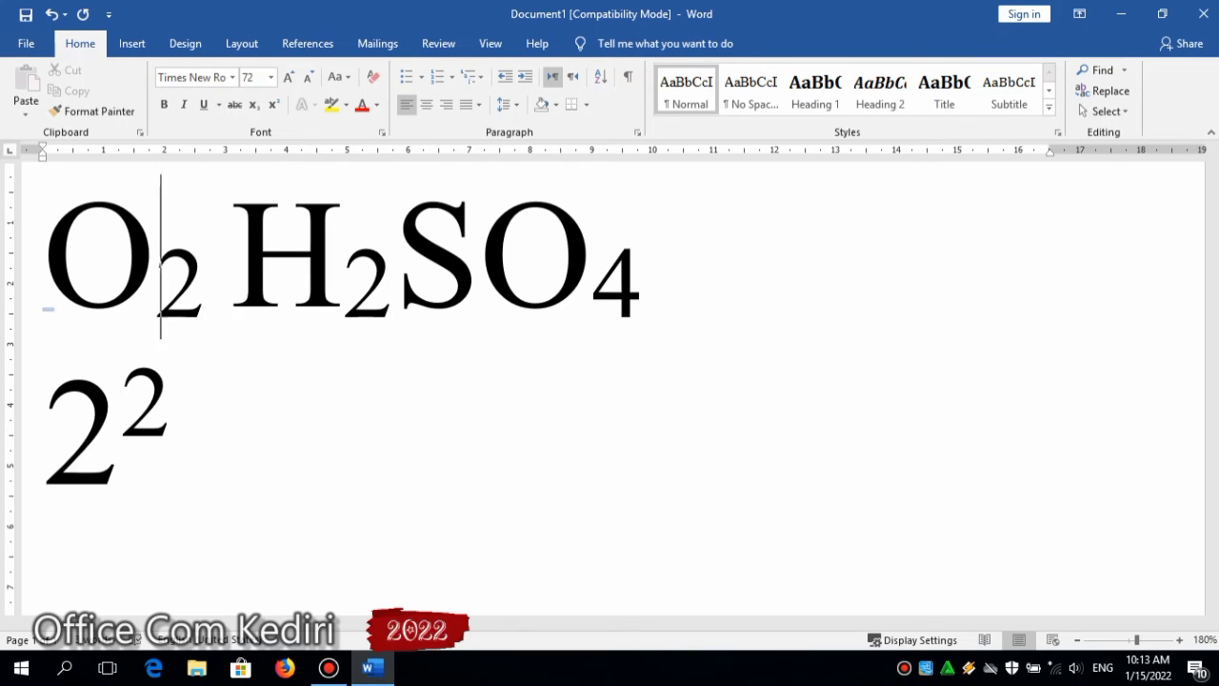
{"action": "key", "text": "Down"}
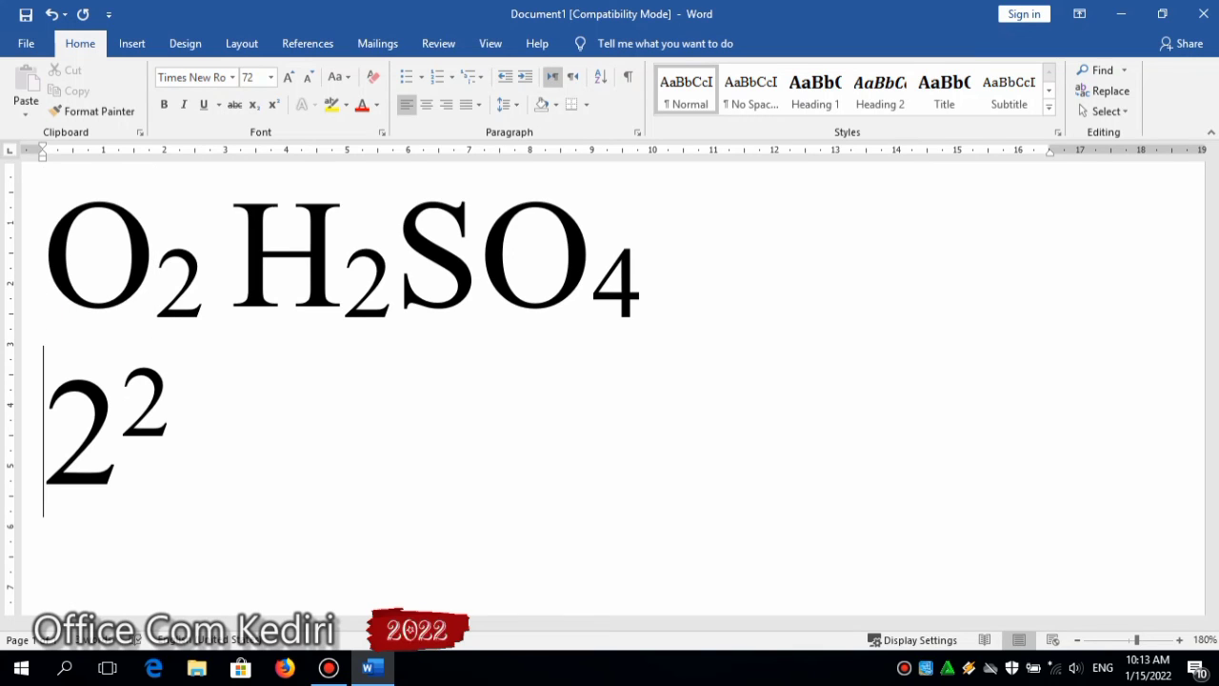
{"action": "key", "text": "Right"}
{"action": "key", "text": "Right"}
{"action": "key", "text": "Right"}
{"action": "key", "text": "Left"}
{"action": "key", "text": "Left"}
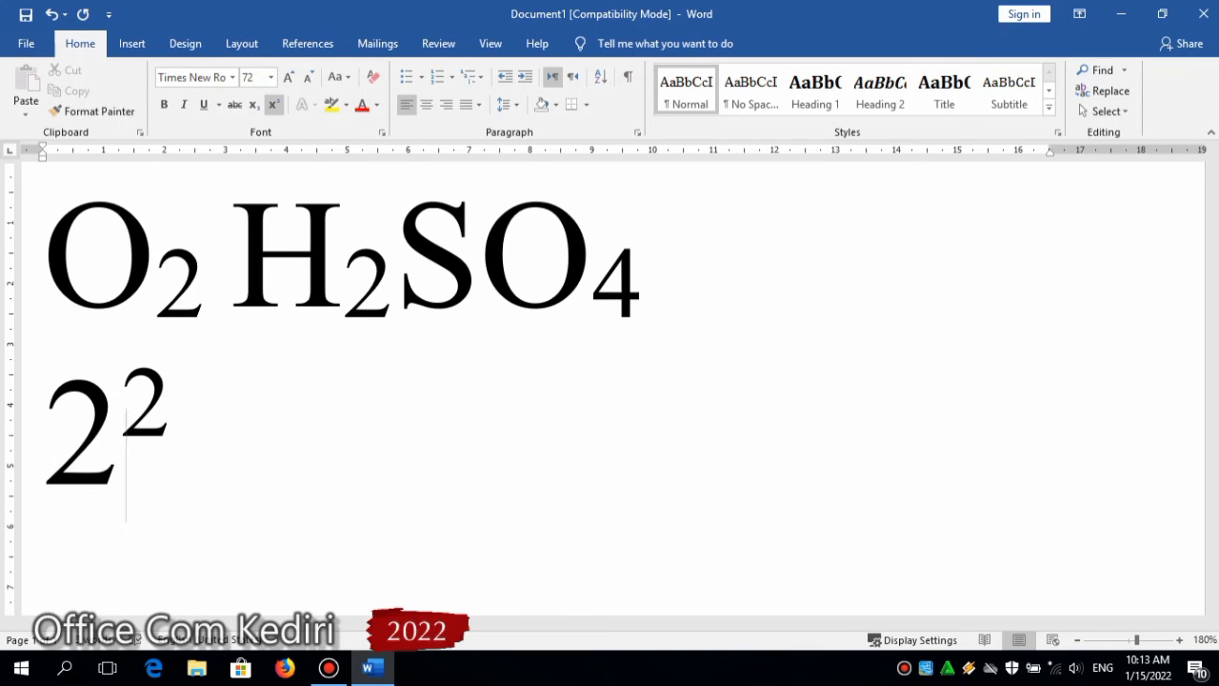
{"action": "key", "text": "Right"}
{"action": "key", "text": "Right"}
{"action": "key", "text": "Return"}
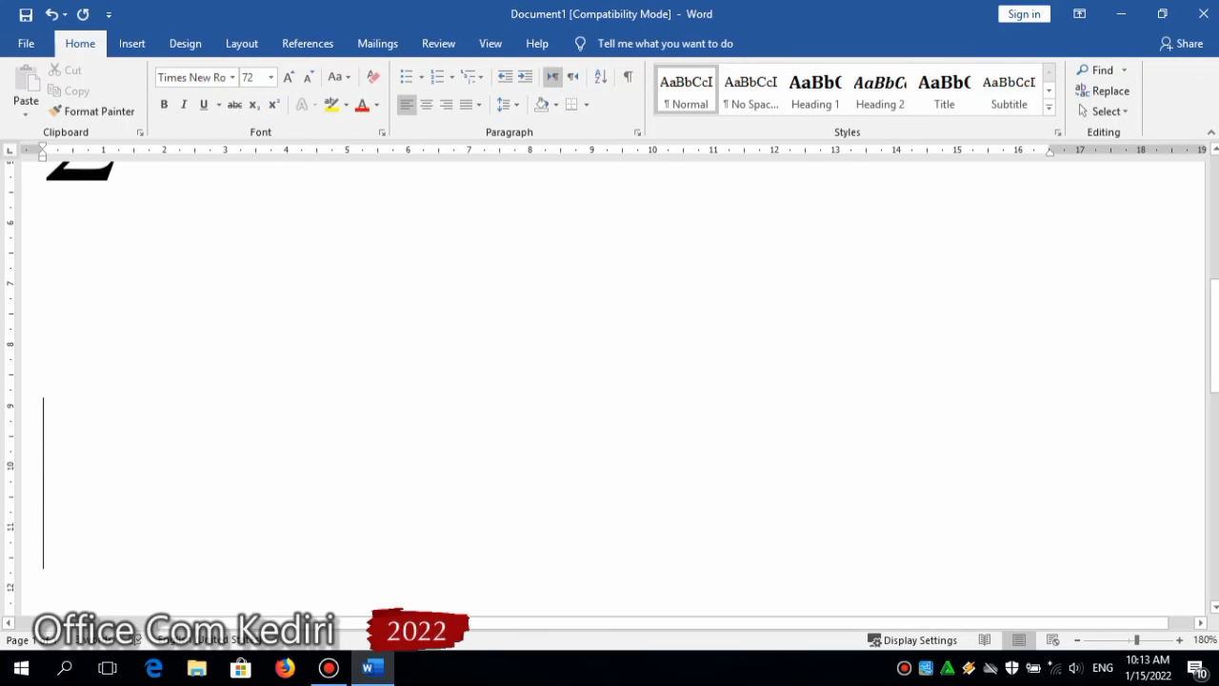
{"action": "key", "text": "BackSpace"}
{"action": "key", "text": "BackSpace"}
{"action": "key", "text": "Left"}
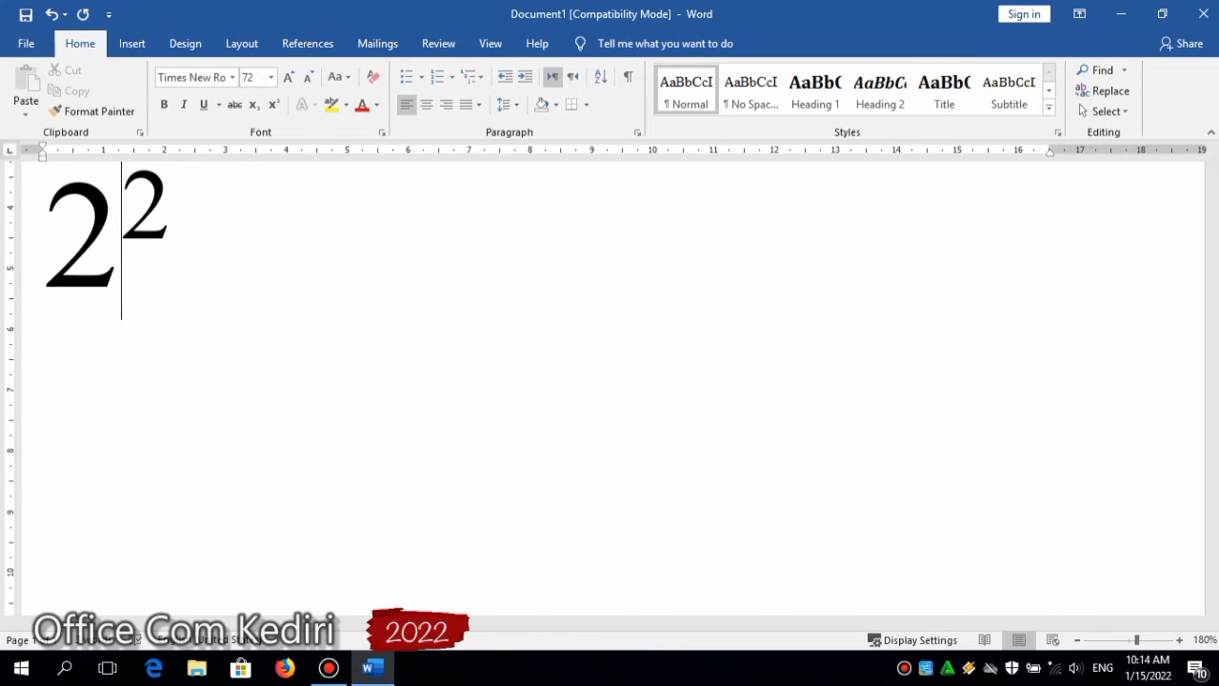
{"action": "key", "text": "Up"}
{"action": "key", "text": "Left"}
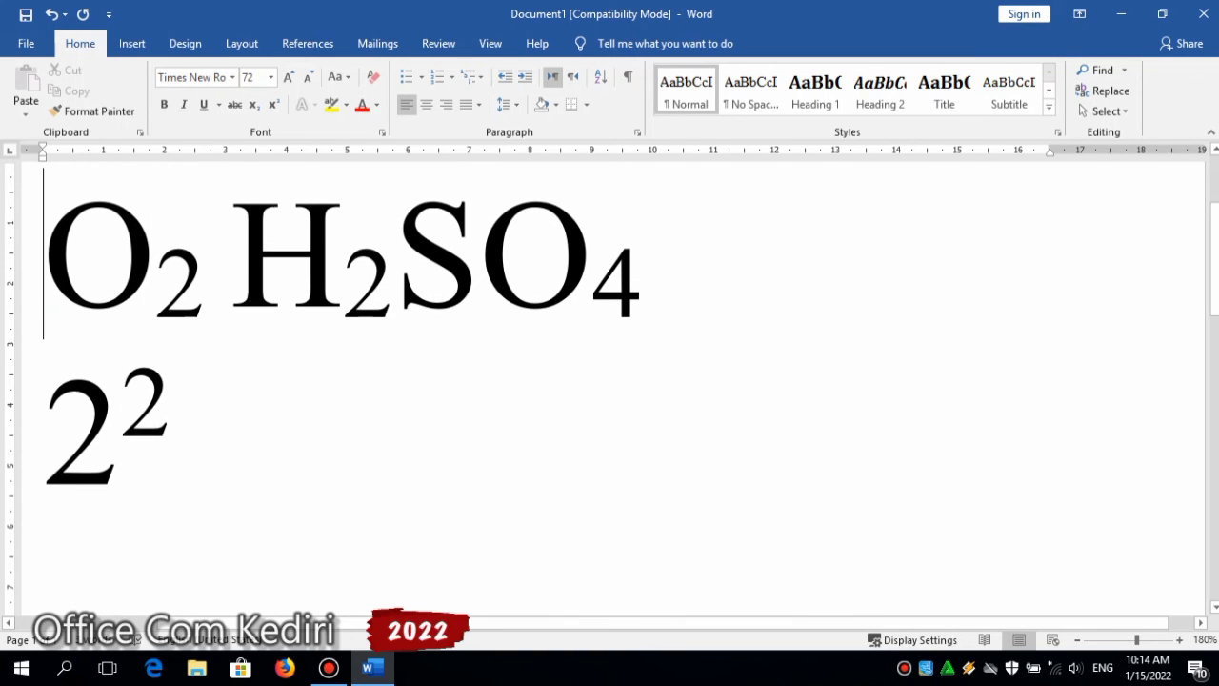
{"action": "key", "text": "Down"}
{"action": "key", "text": "Right"}
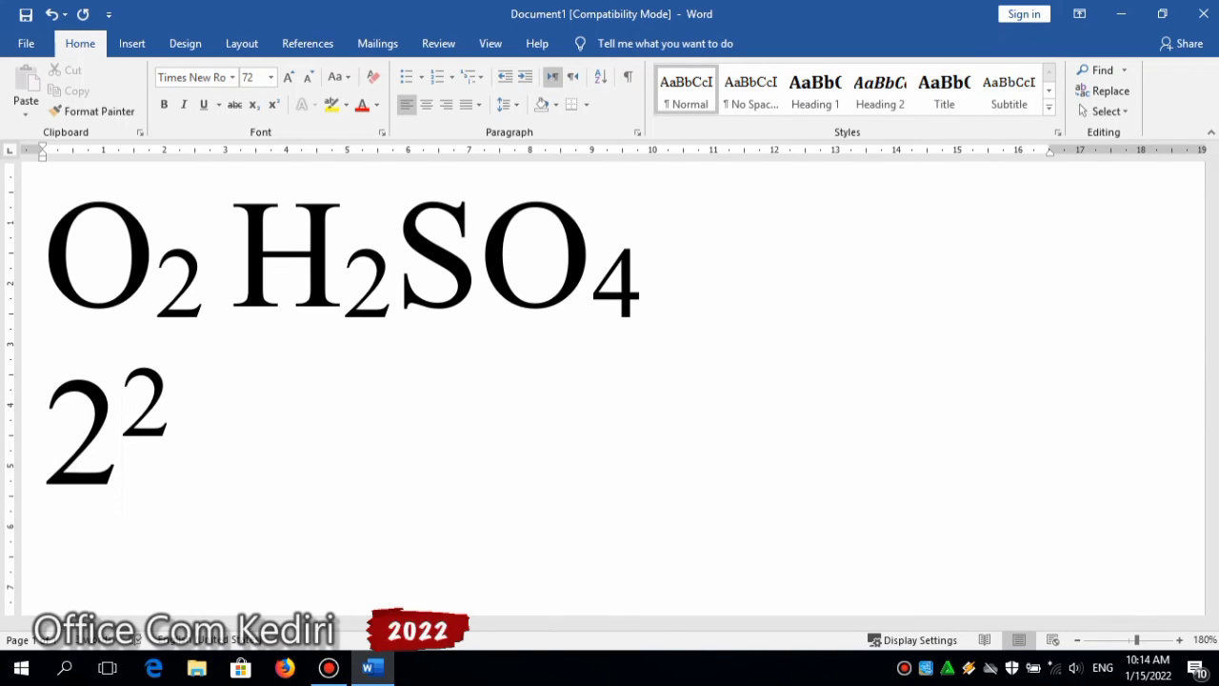
{"action": "key", "text": "Right"}
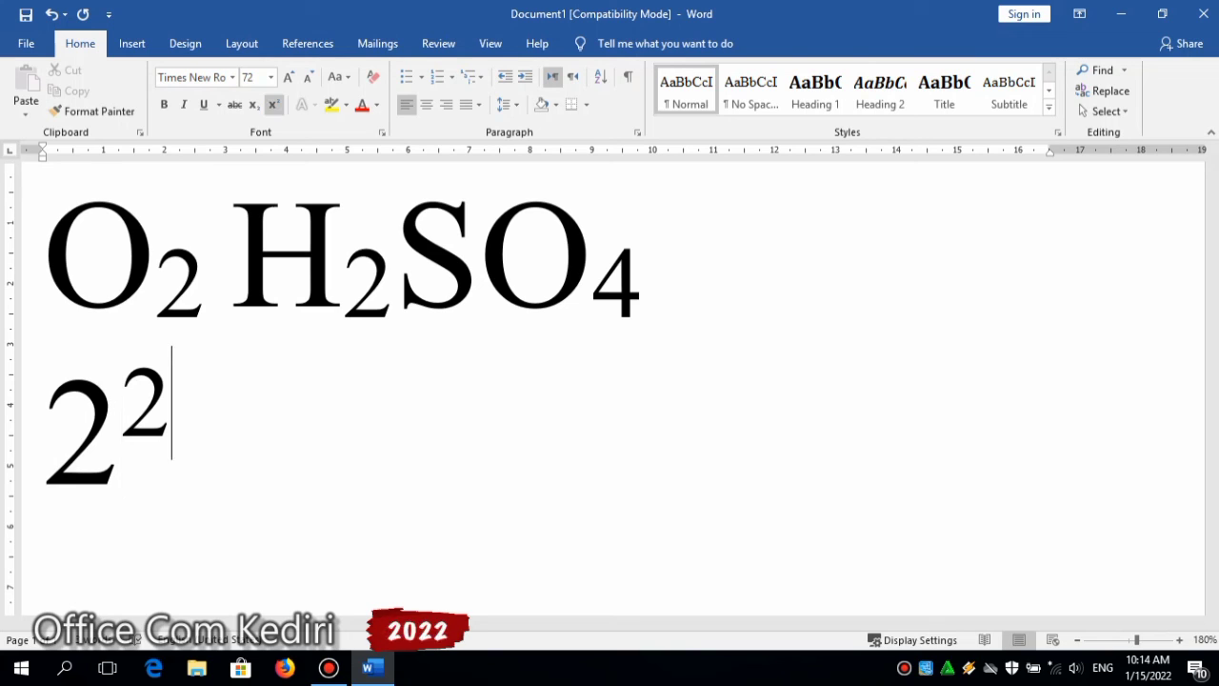
{"action": "key", "text": "Down"}
{"action": "key", "text": "Up"}
{"action": "key", "text": "Up"}
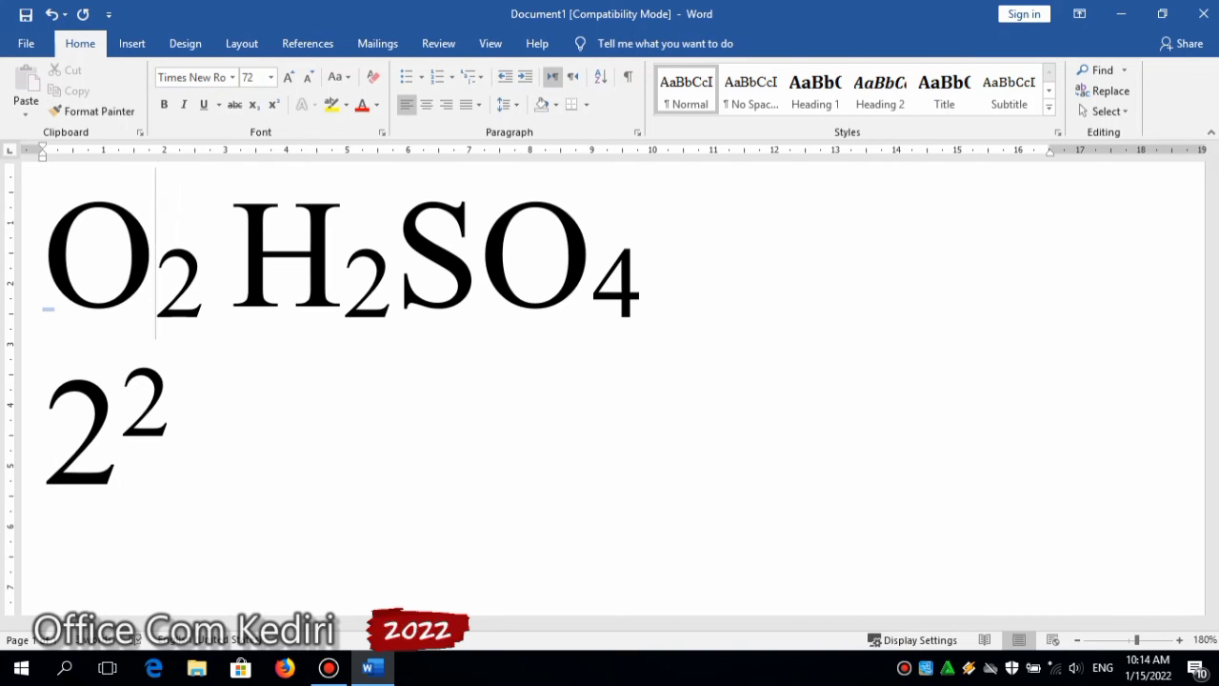
{"action": "key", "text": "Down"}
{"action": "key", "text": "Down"}
{"action": "key", "text": "Up"}
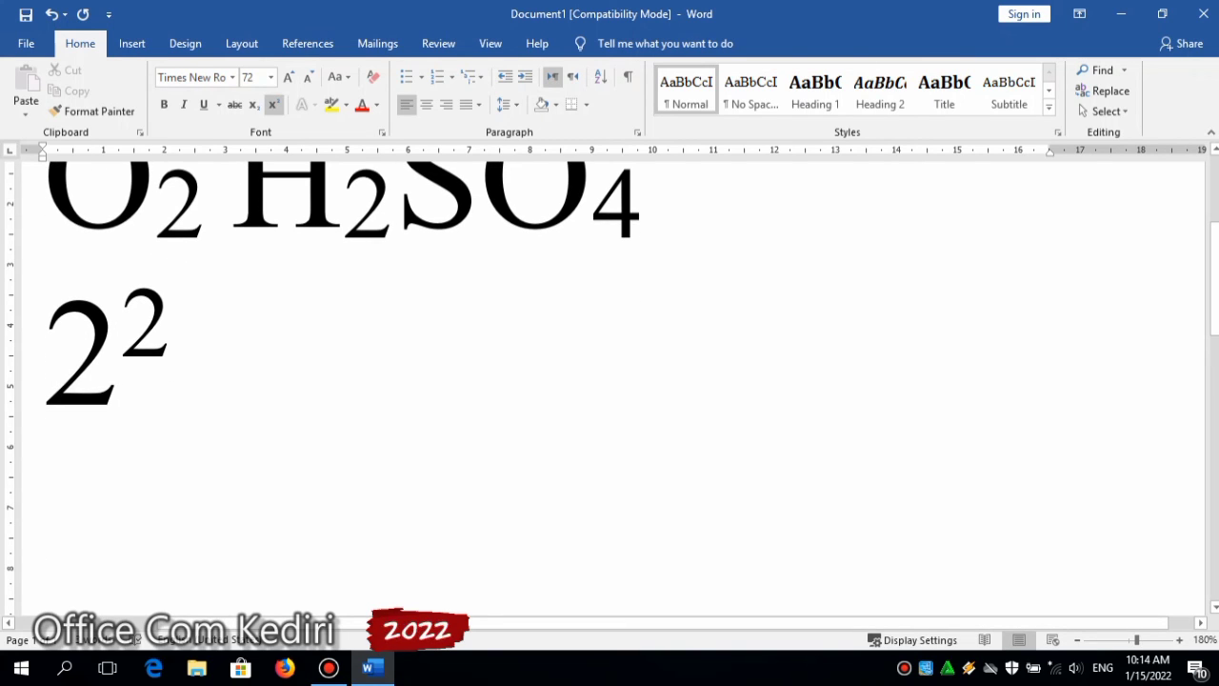
{"action": "key", "text": "Down"}
{"action": "key", "text": "Up"}
{"action": "key", "text": "Down"}
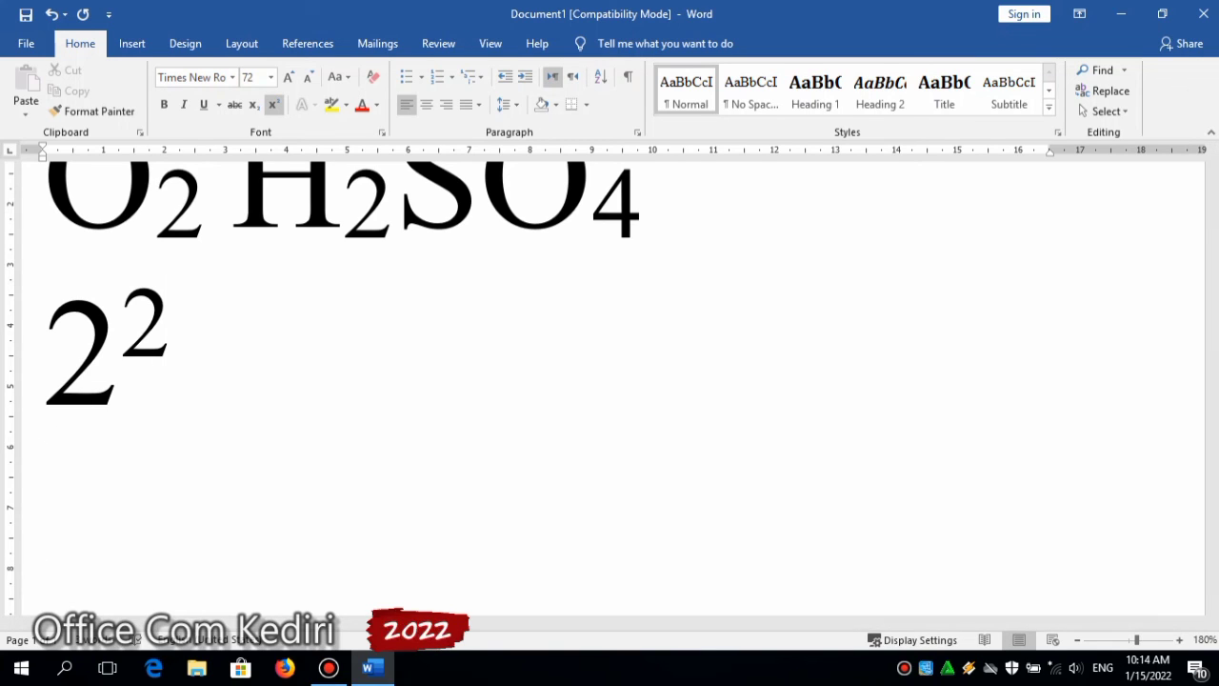
{"action": "scroll", "coordinate": [609, 381], "scroll_direction": "down", "scroll_amount": 2}
{"action": "scroll", "coordinate": [609, 381], "scroll_direction": "down", "scroll_amount": 2}
{"action": "key", "text": "Up"}
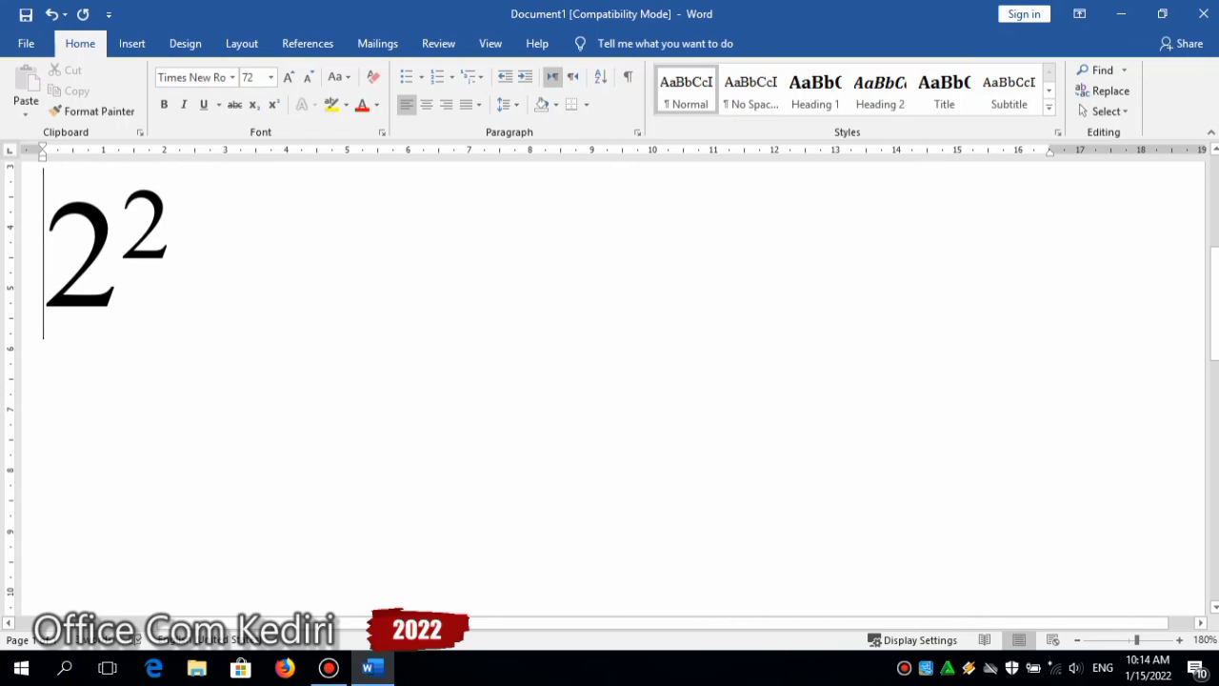
{"action": "key", "text": "Down"}
{"action": "key", "text": "Left"}
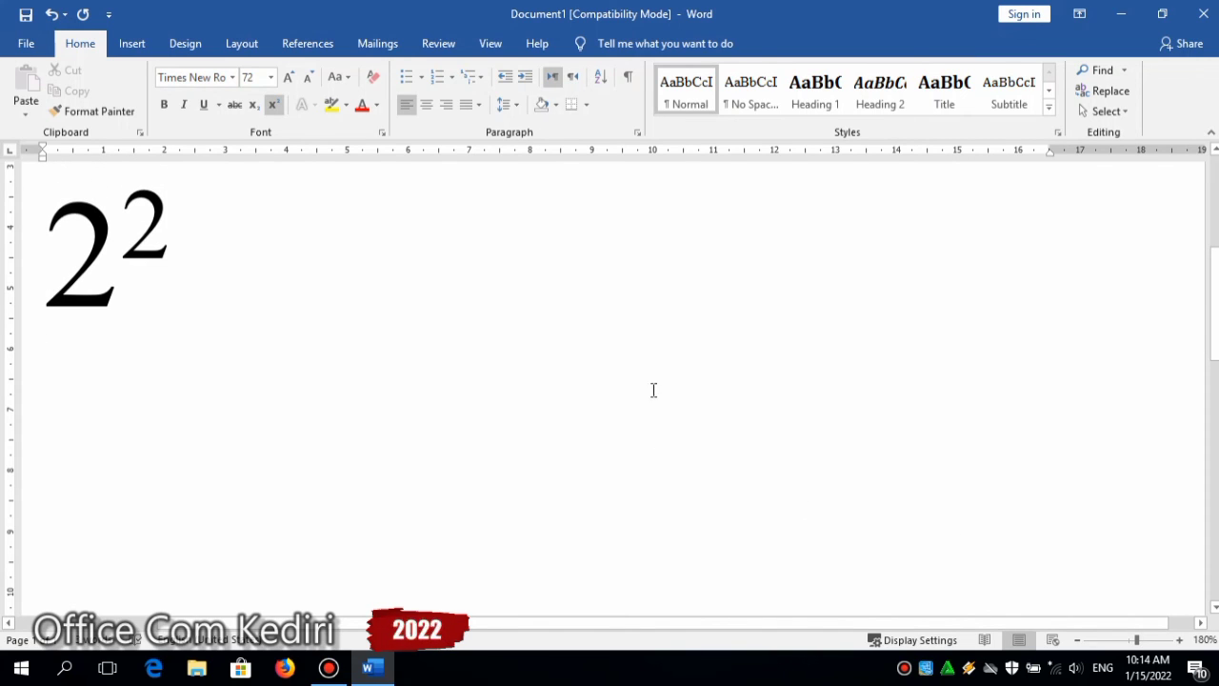
{"action": "scroll", "coordinate": [1214, 285], "scroll_direction": "up", "scroll_amount": 3}
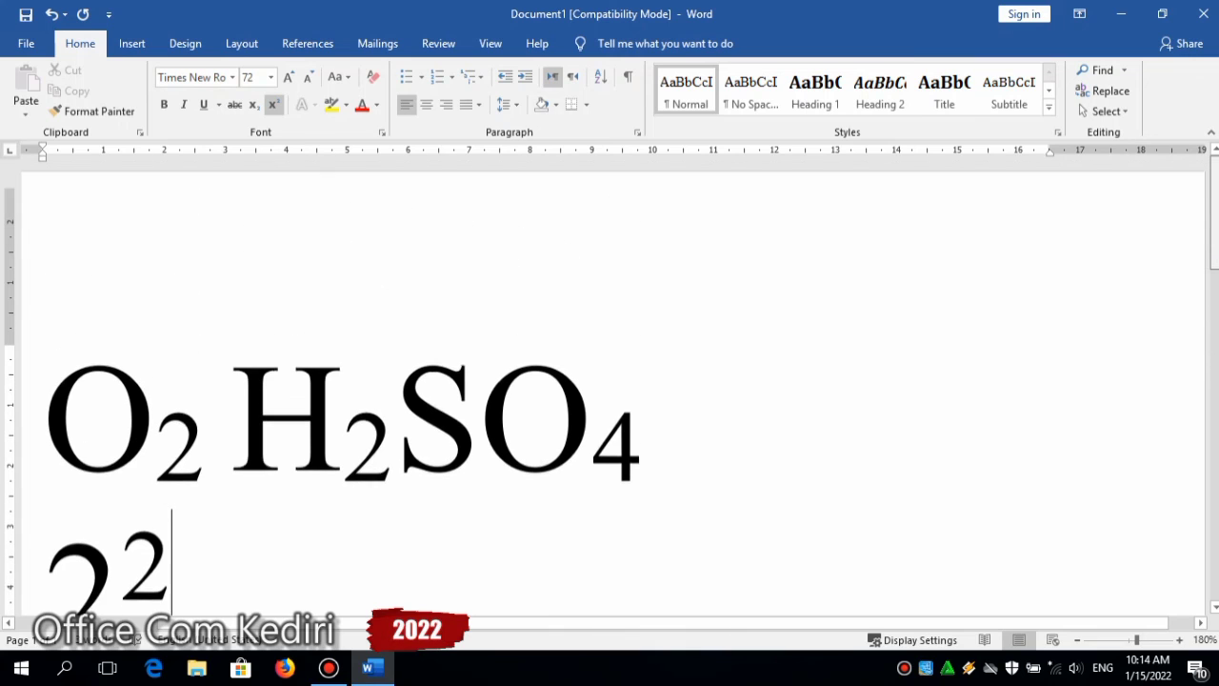
{"action": "scroll", "coordinate": [613, 395], "scroll_direction": "up", "scroll_amount": 1}
{"action": "scroll", "coordinate": [1093, 267], "scroll_direction": "down", "scroll_amount": 3}
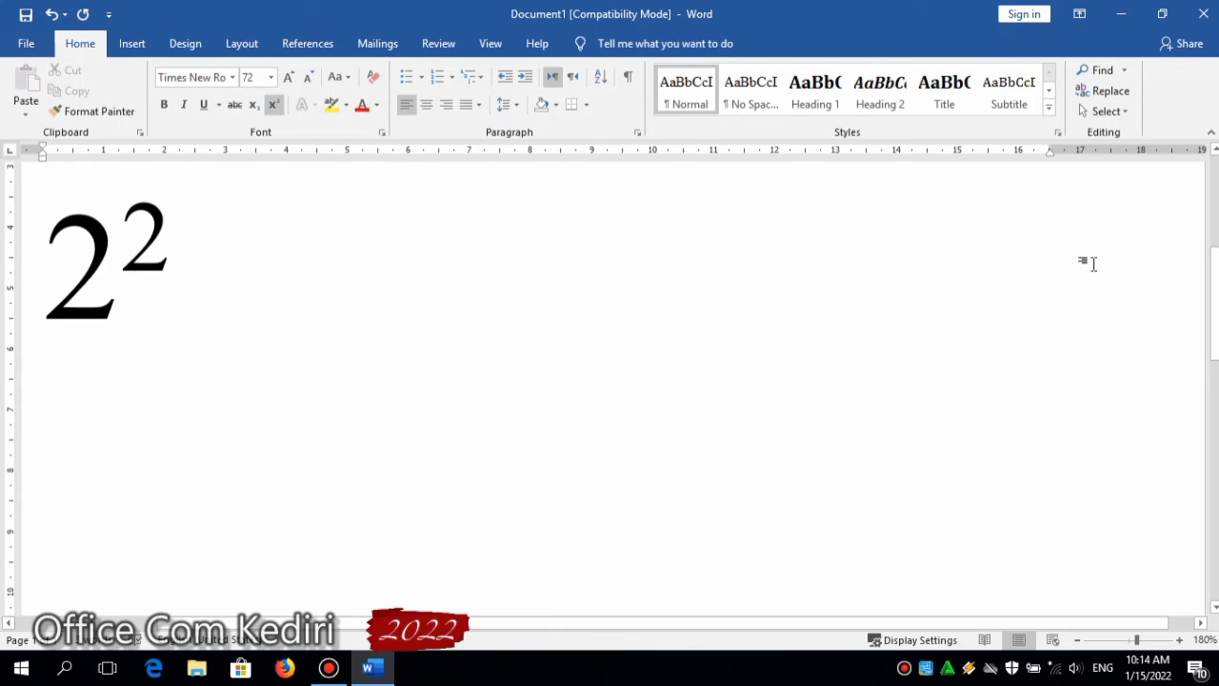
{"action": "left_click", "coordinate": [691, 293]}
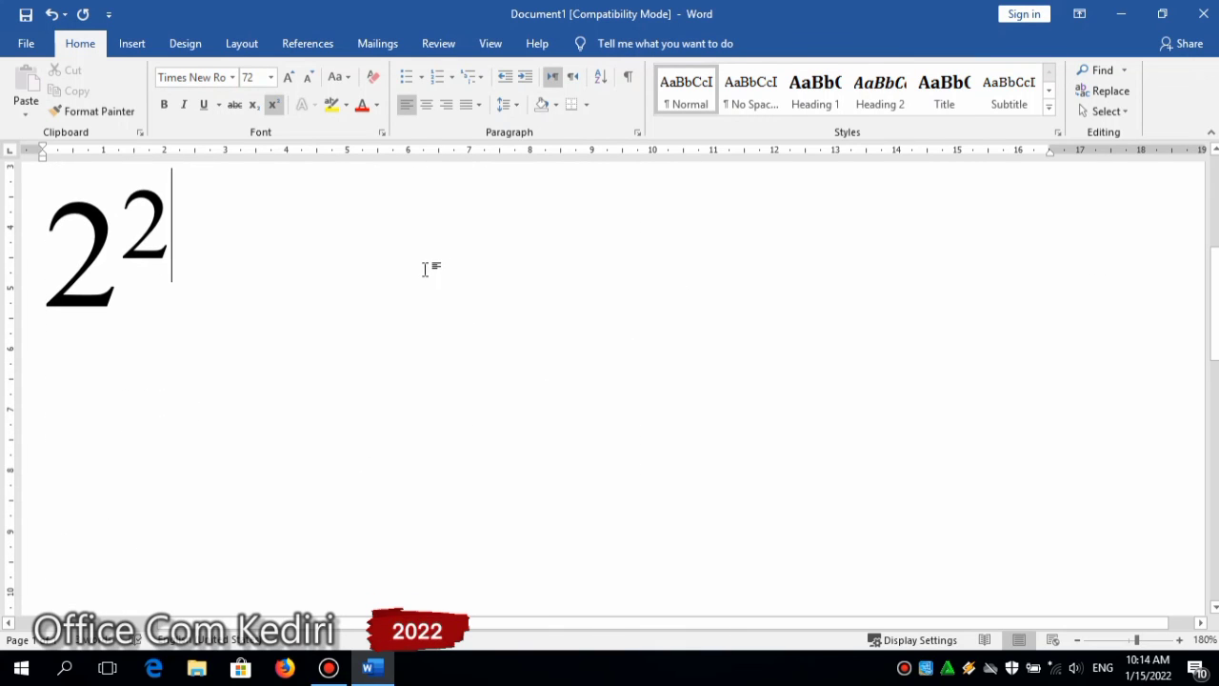